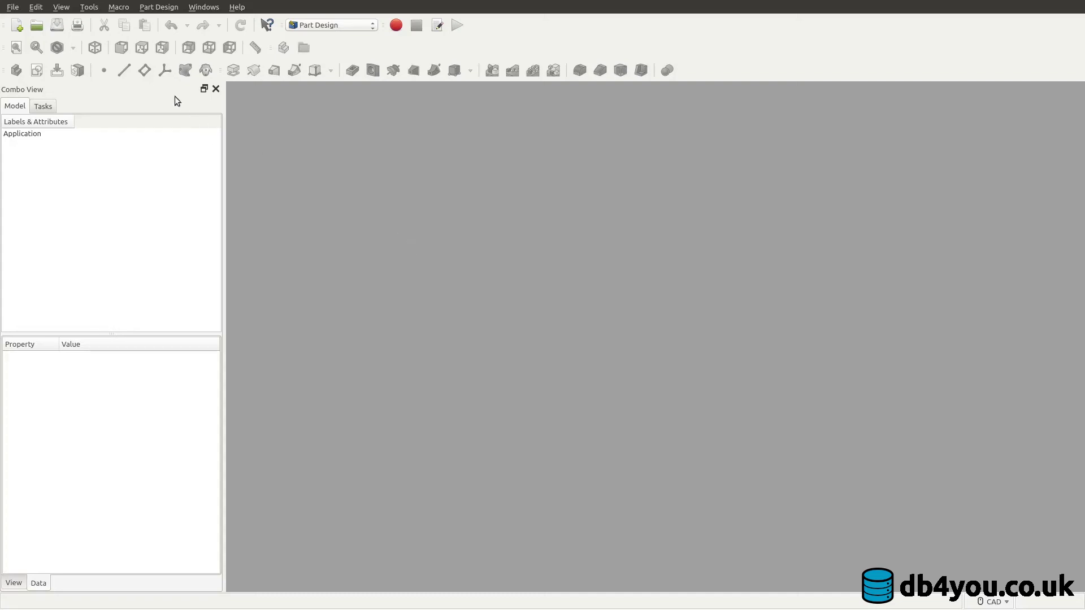
Open din_holder_5mm.FCStd from the recent files list
click(10, 6)
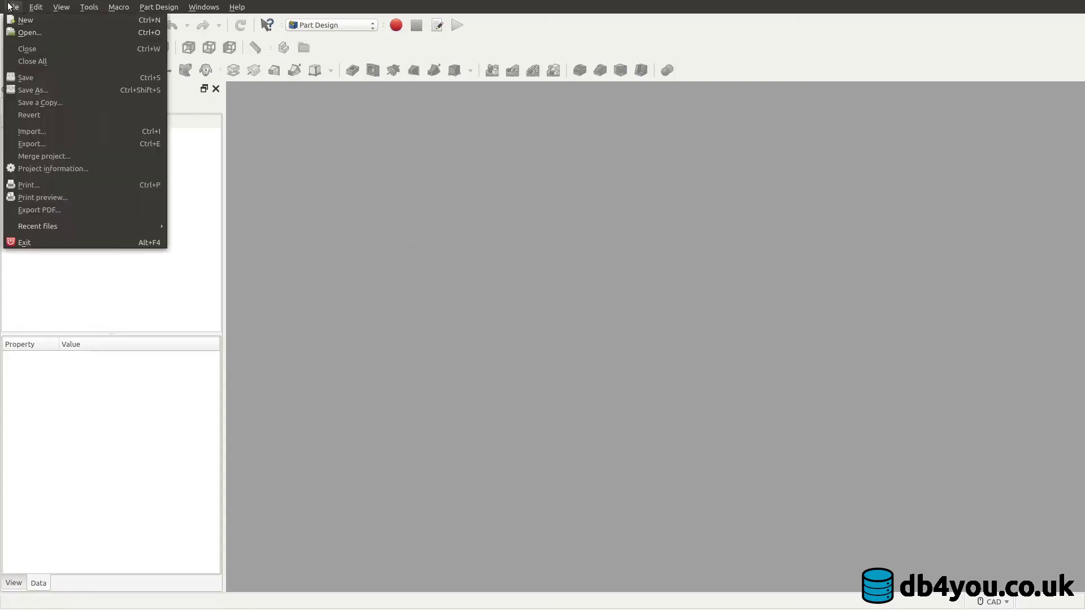
mouse_move(95, 226)
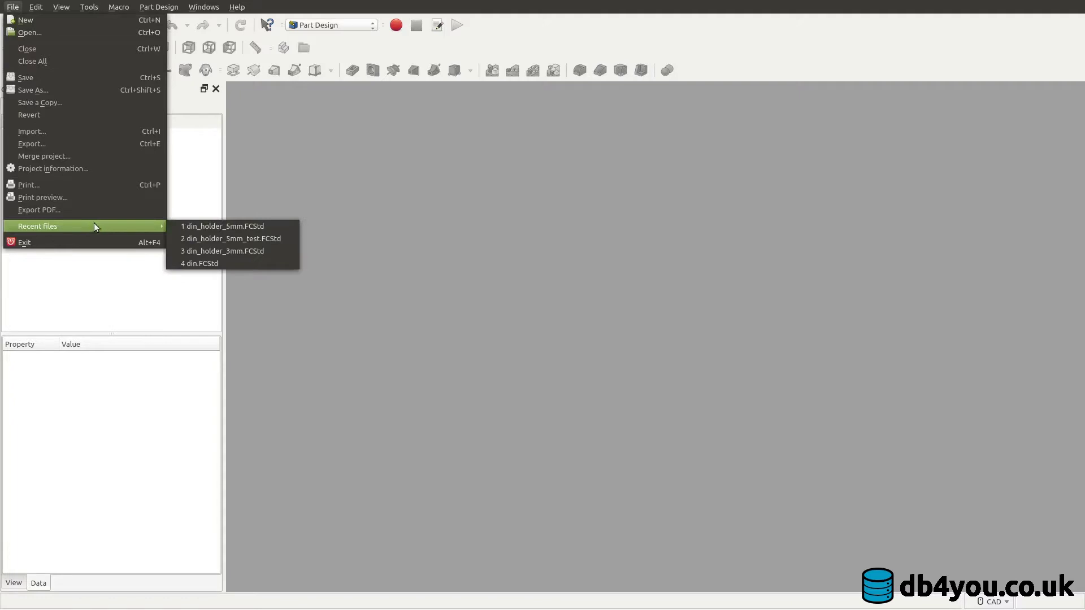
click(204, 225)
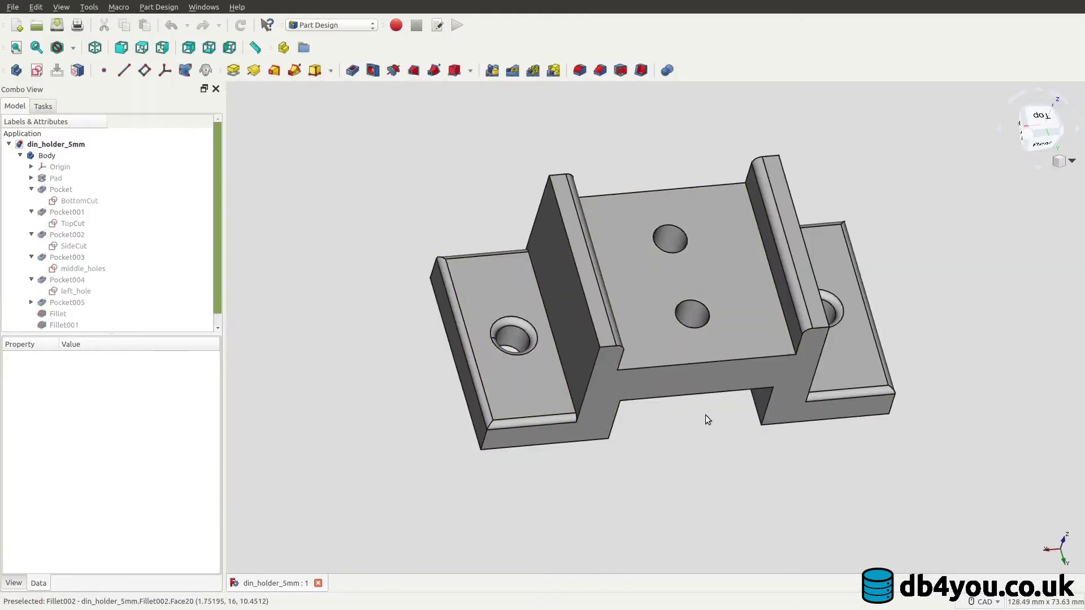
middle_drag(744, 431, 671, 436)
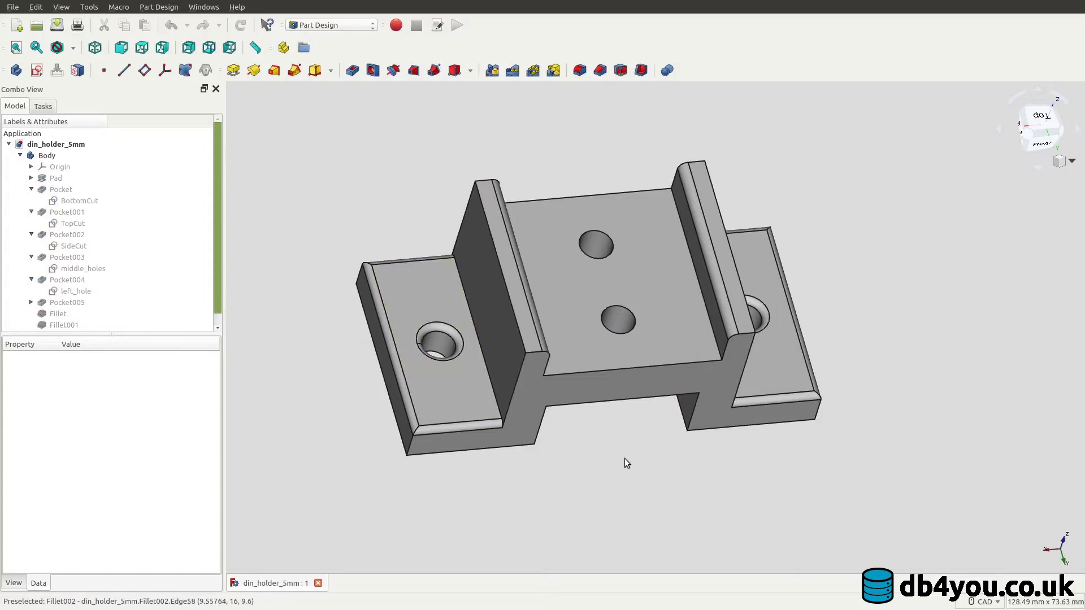
middle_drag(625, 447, 601, 440)
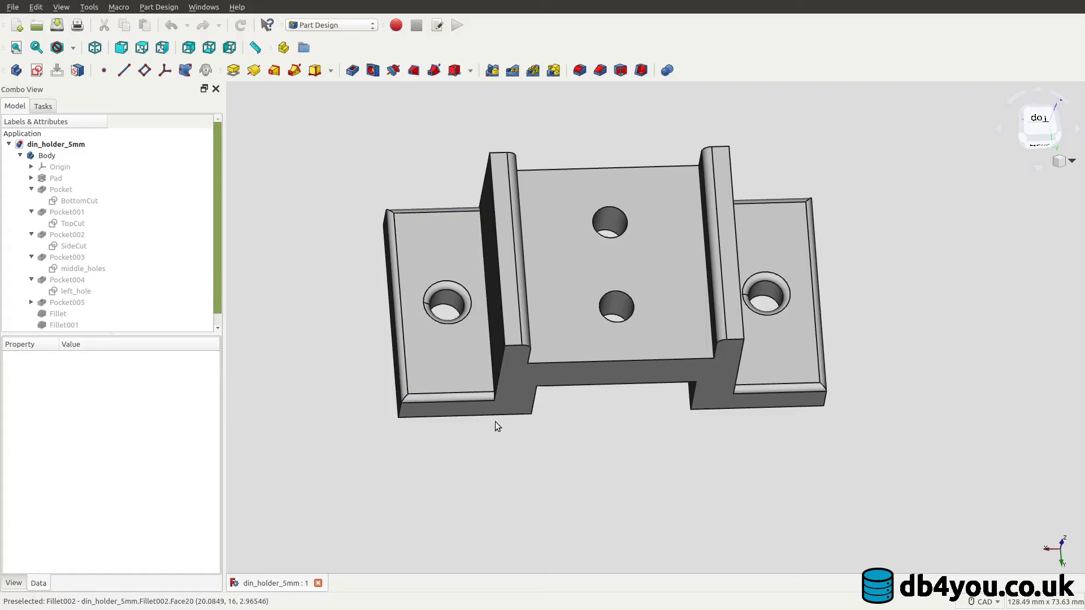
Delete Fillet, Fillet001 and Fillet002, check the sharp edges, and expand Pad
middle_drag(553, 412, 587, 438)
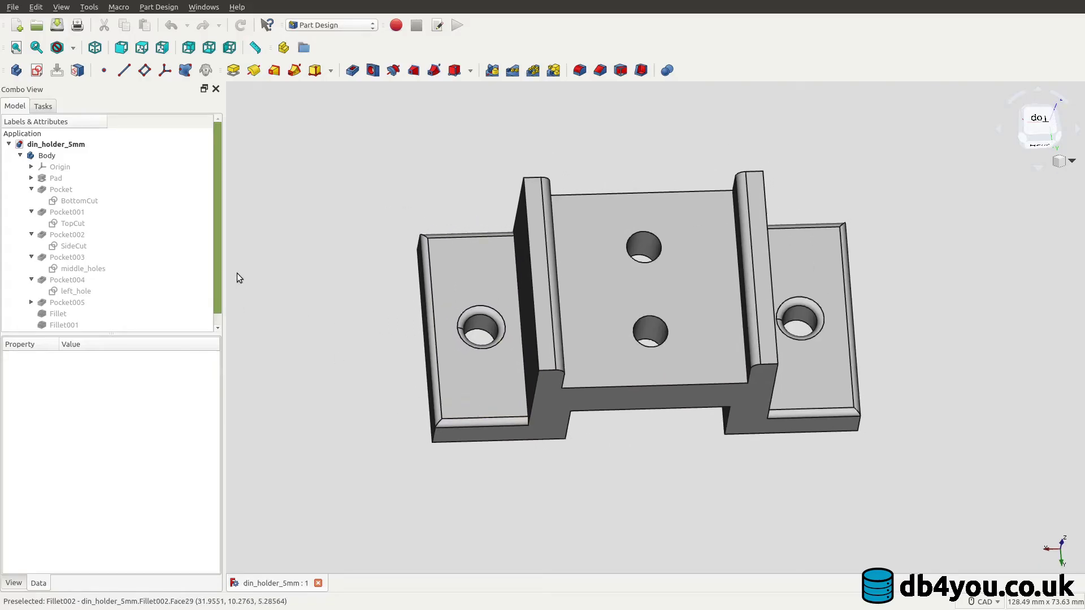
scroll(215, 310, down, 1)
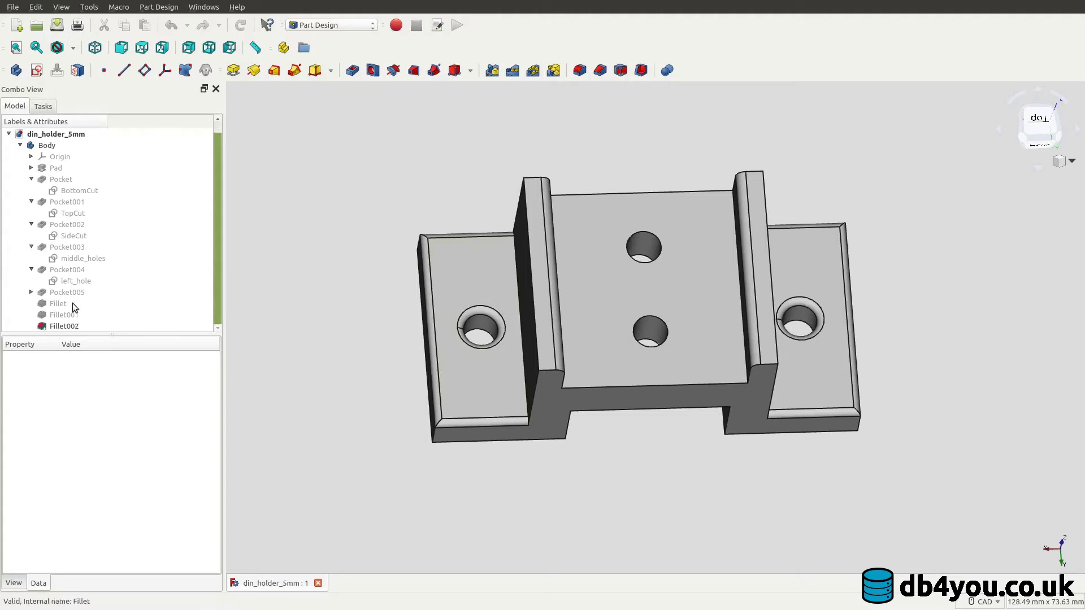
drag(69, 303, 72, 329)
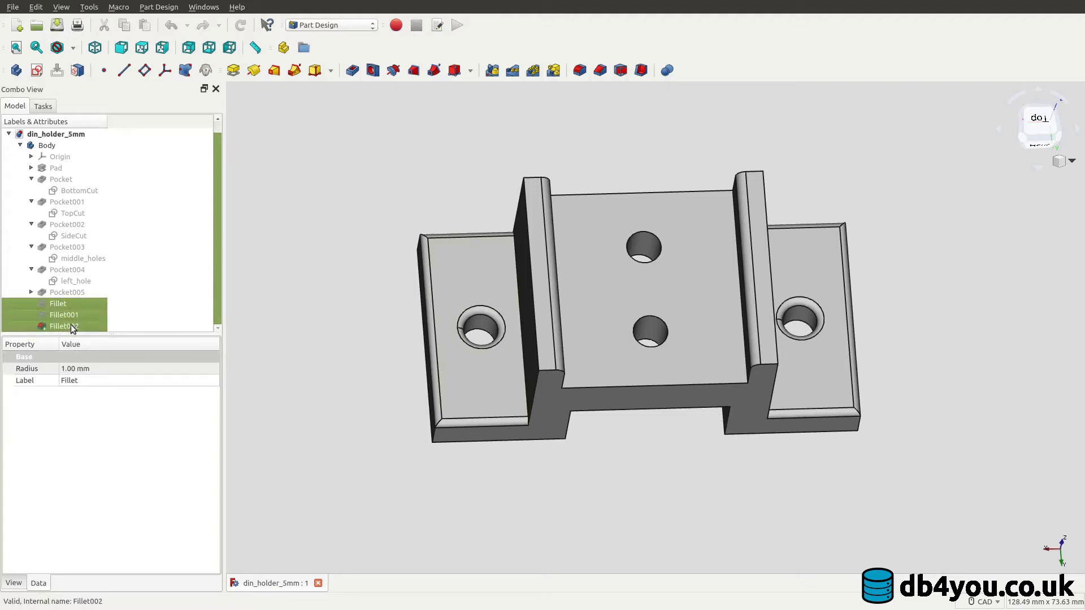
key(Delete)
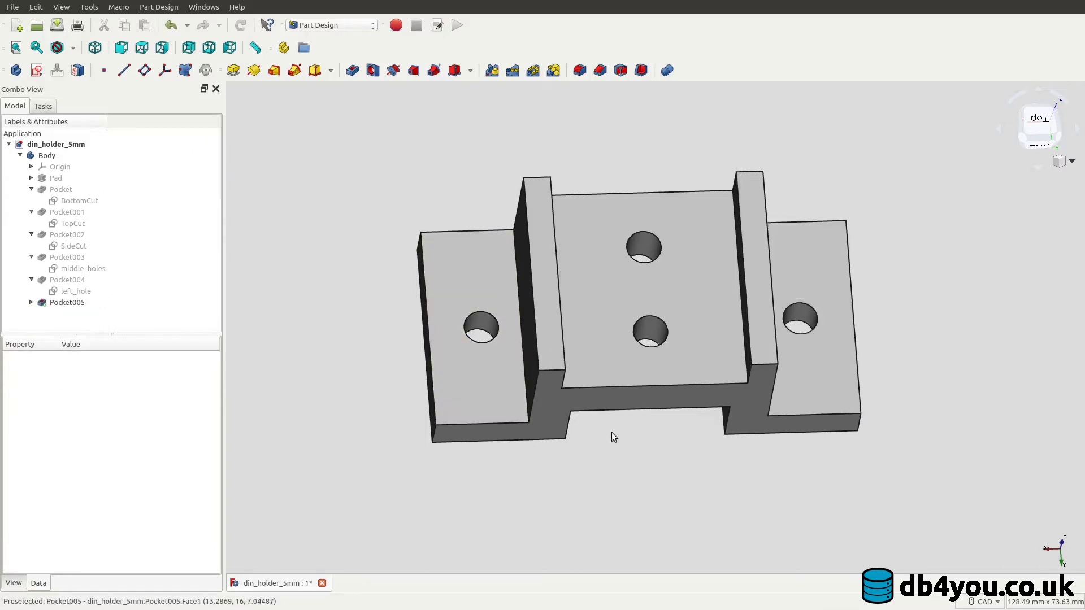
mouse_move(611, 432)
middle_down()
mouse_move(624, 391)
mouse_move(605, 423)
middle_up()
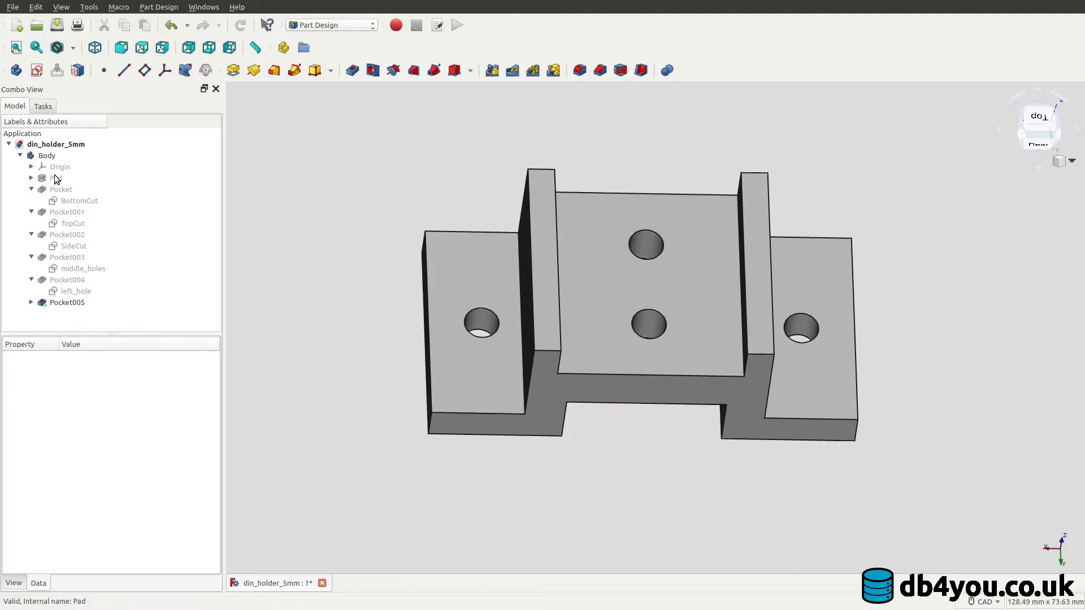
click(31, 177)
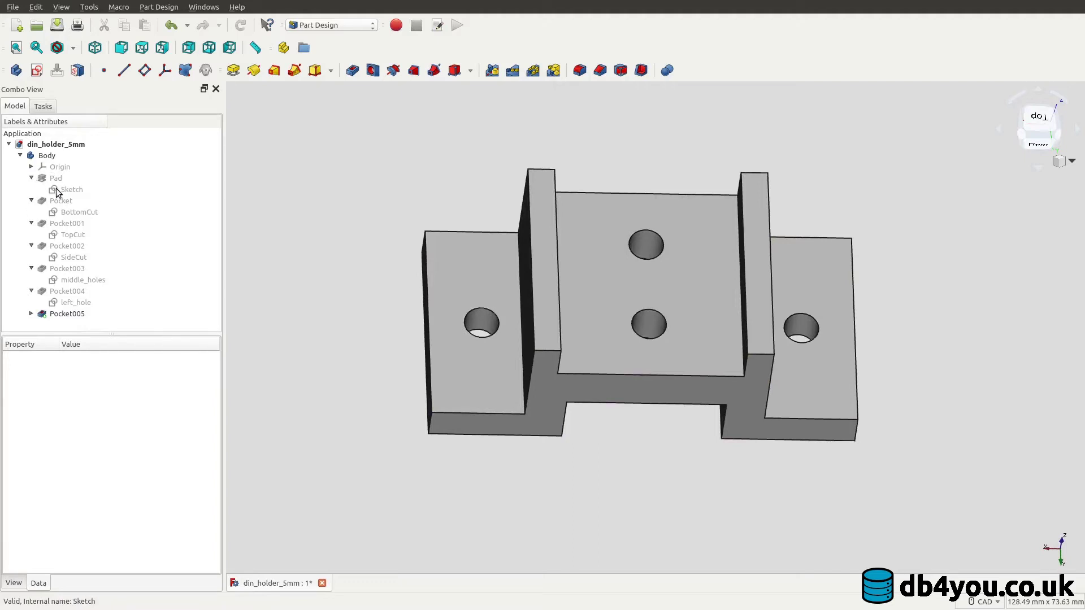
In Pad's sketch, change the 64 mm width to 72.4 mm and the 32 mm offset to 36.2 mm
double_click(56, 188)
mouse_move(994, 398)
middle_down()
mouse_move(916, 365)
mouse_move(922, 389)
middle_up()
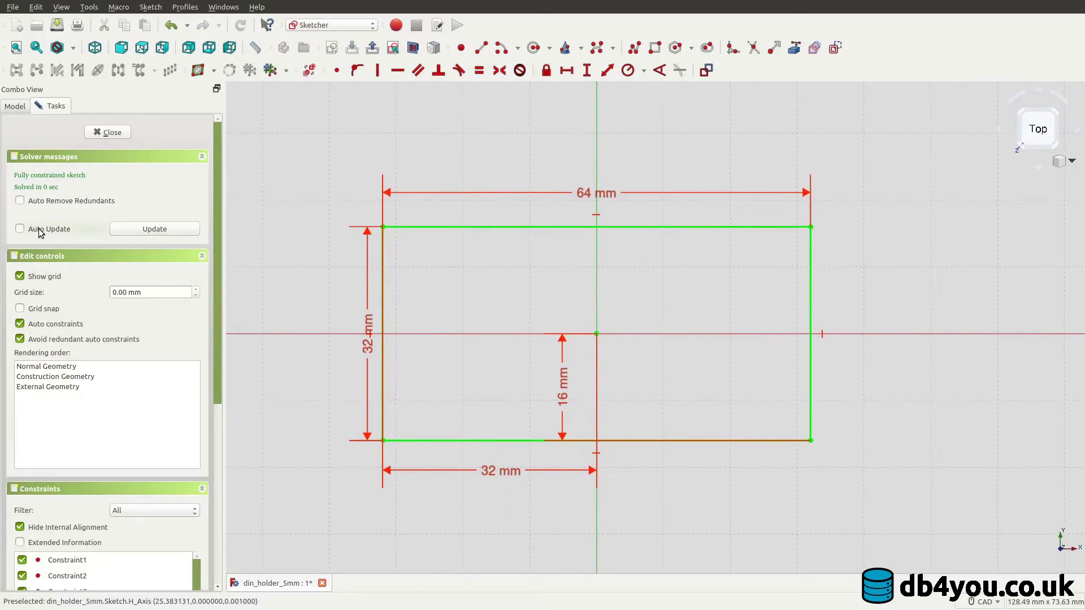
double_click(589, 195)
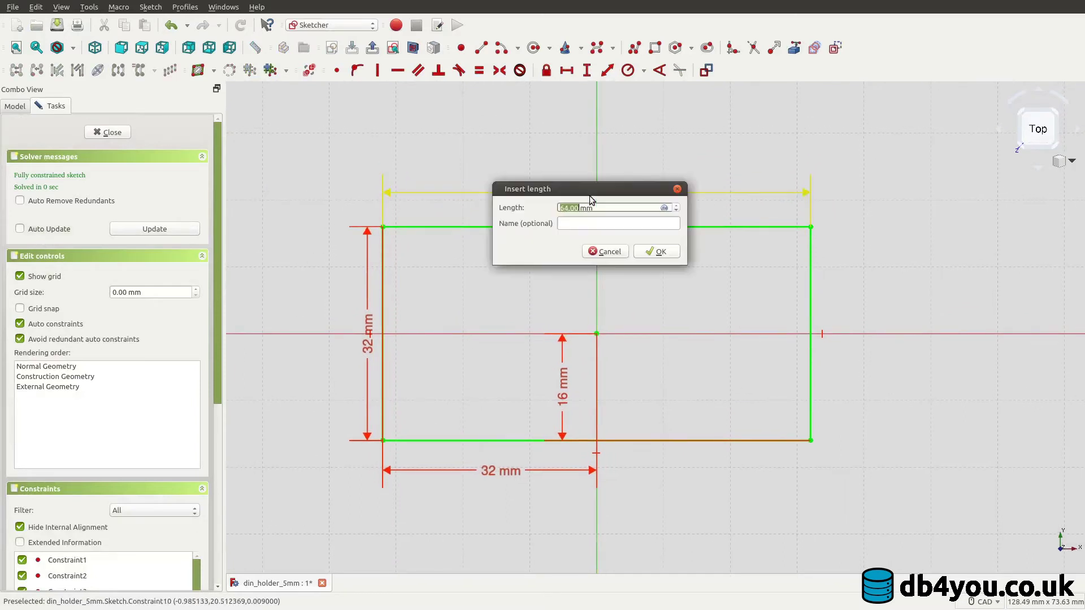
text(72.4)
click(675, 253)
double_click(507, 473)
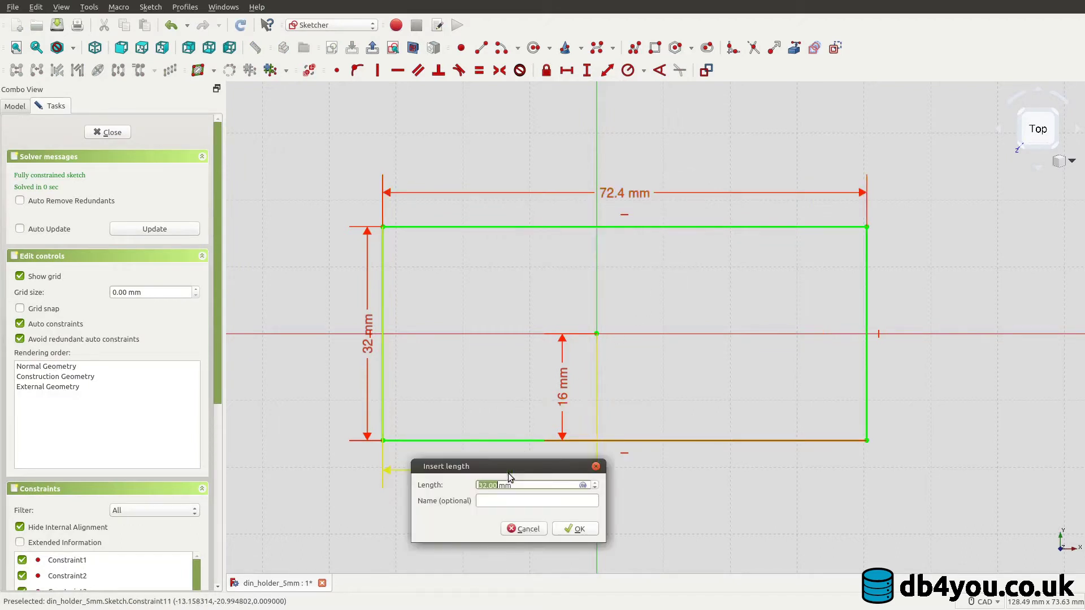
text(36.2)
click(580, 528)
click(580, 528)
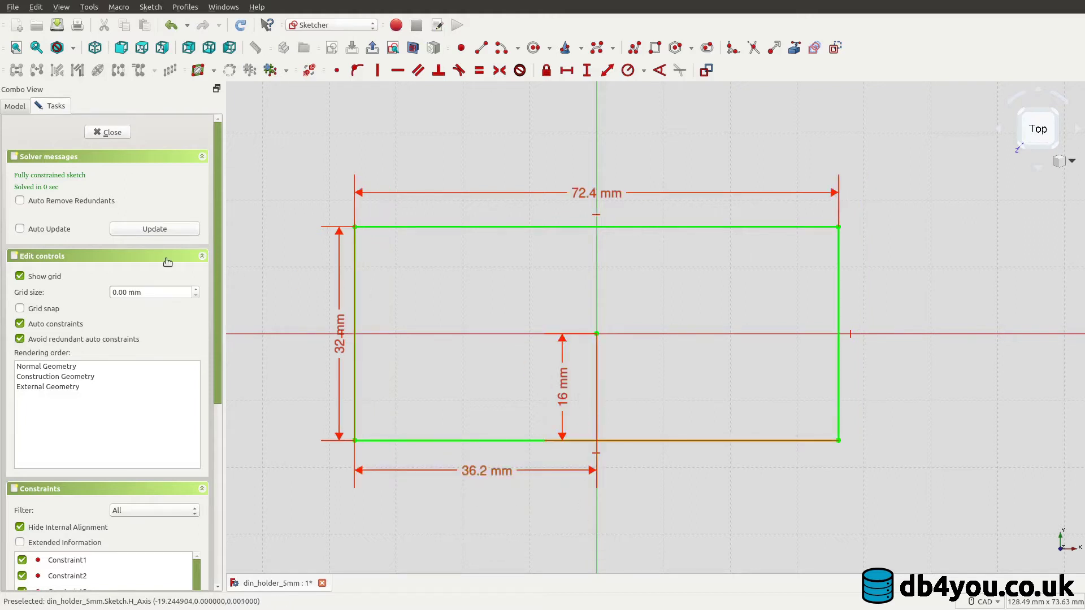
Close the base sketch to rebuild the wider holder, then select the SideCut sketch
click(118, 134)
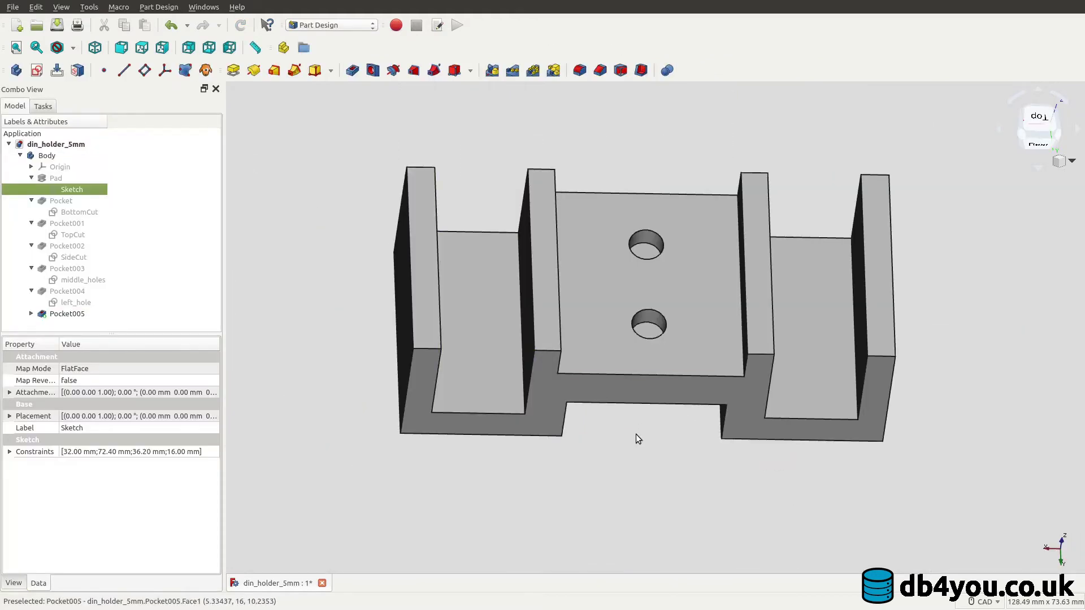
mouse_move(637, 421)
middle_down()
mouse_move(634, 317)
mouse_move(632, 402)
middle_up()
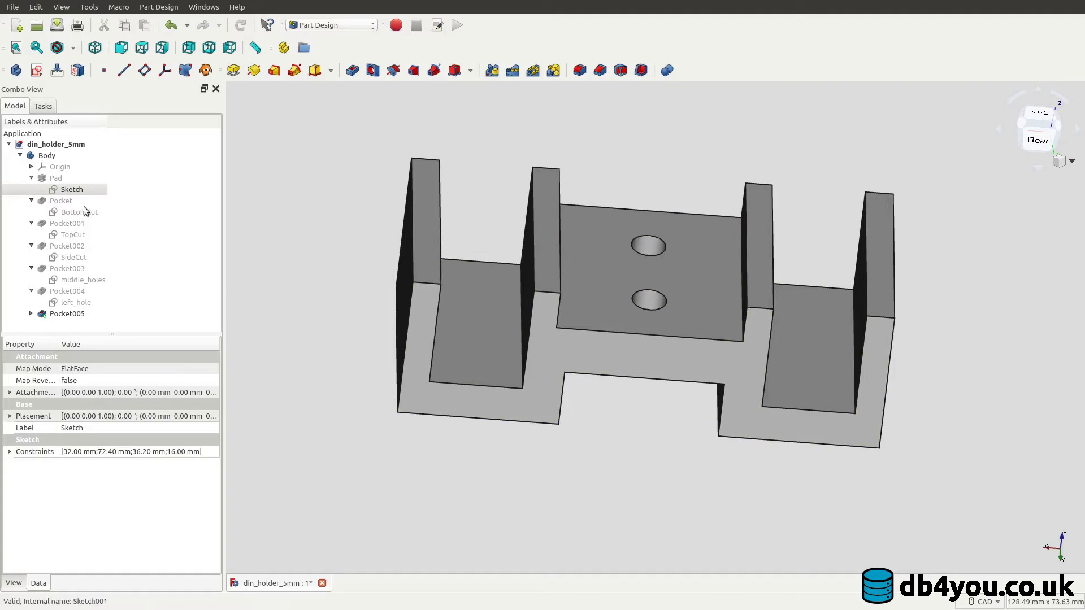
click(84, 255)
In SideCut, change the left rectangle's 14 mm width to 18.2 mm, trying 20, 19 and 18 first
double_click(83, 255)
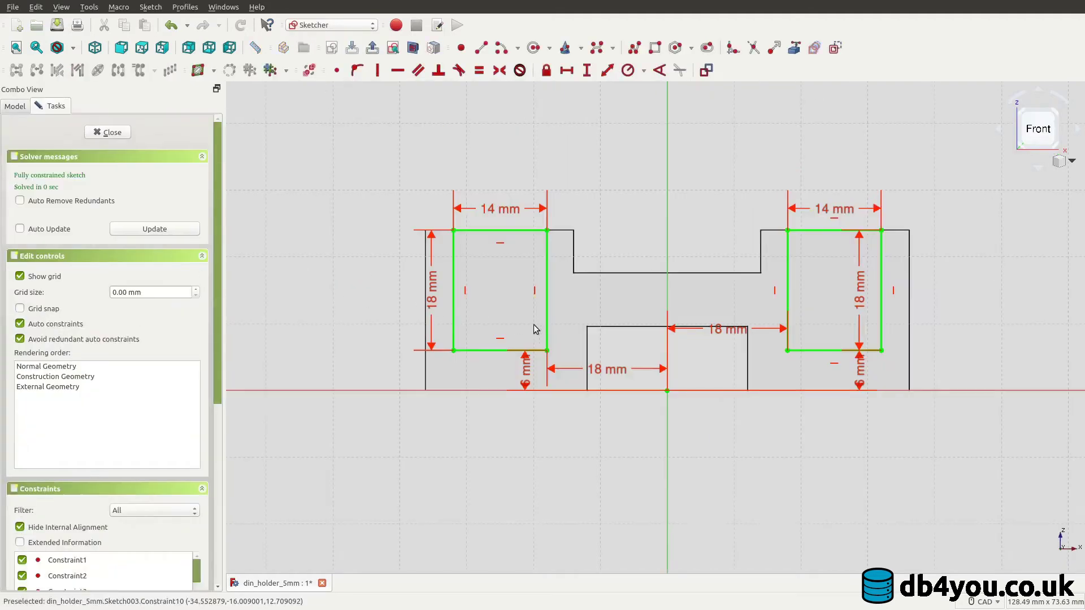
scroll(615, 303, up, 5)
mouse_move(558, 294)
middle_down()
mouse_move(710, 395)
mouse_move(790, 403)
middle_up()
click(595, 206)
double_click(595, 206)
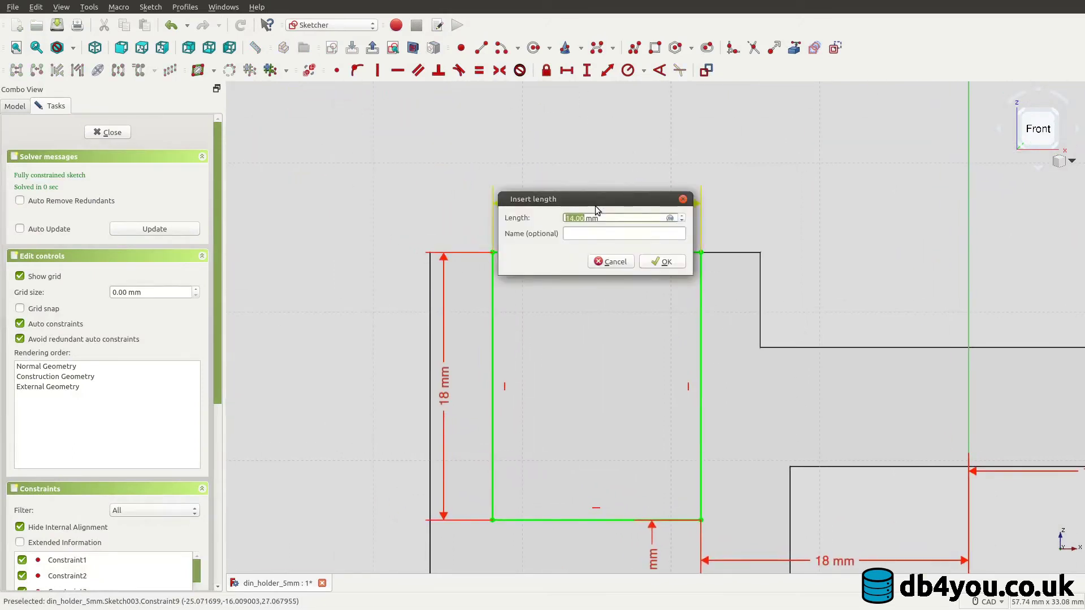
text(20)
click(667, 262)
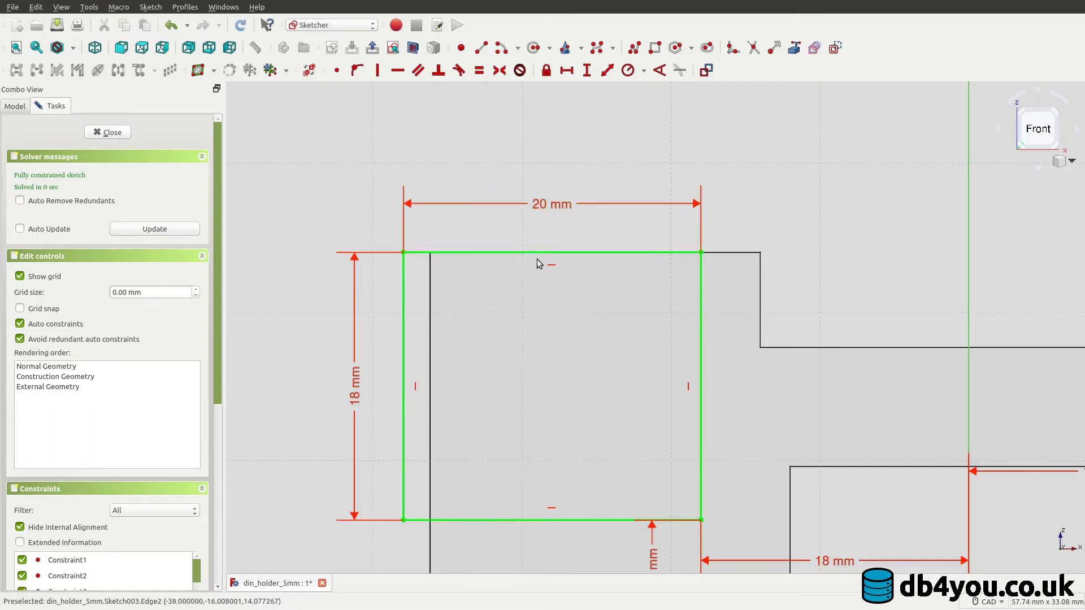
double_click(545, 205)
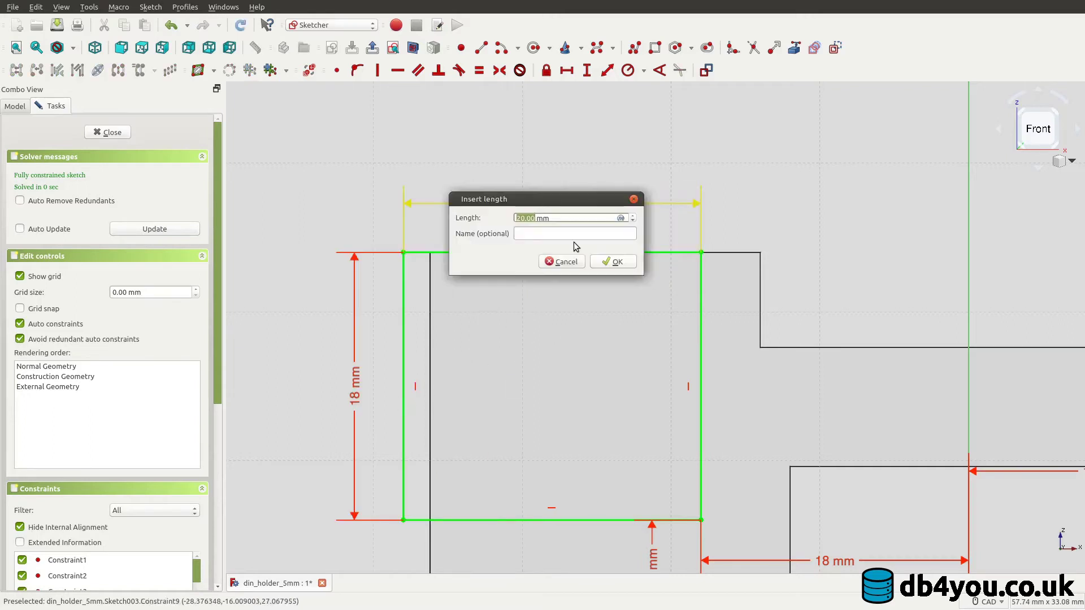
text(19)
click(604, 262)
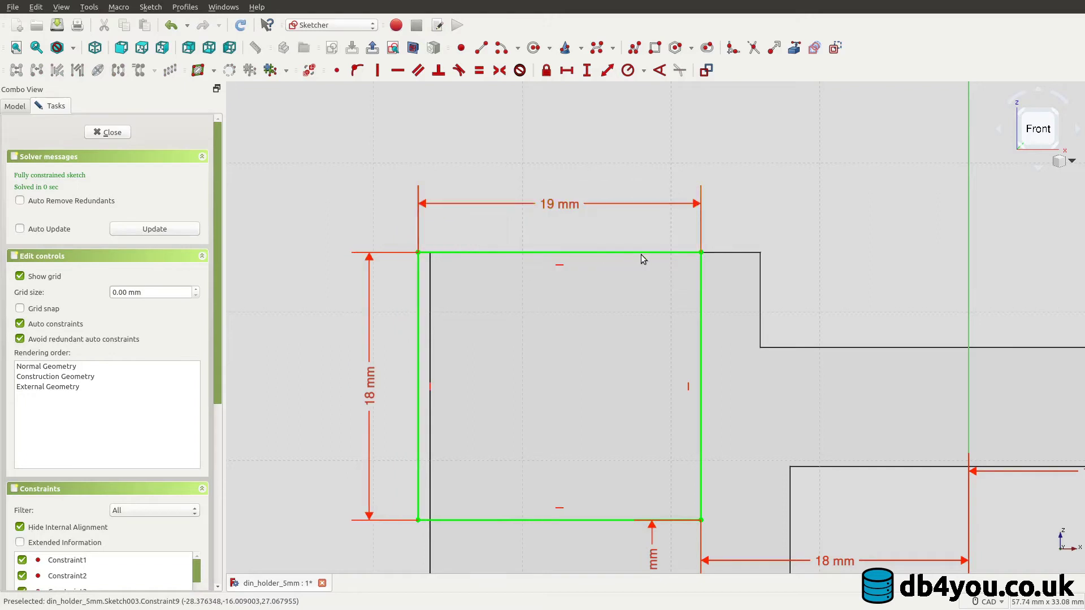
double_click(572, 206)
text(18)
click(638, 262)
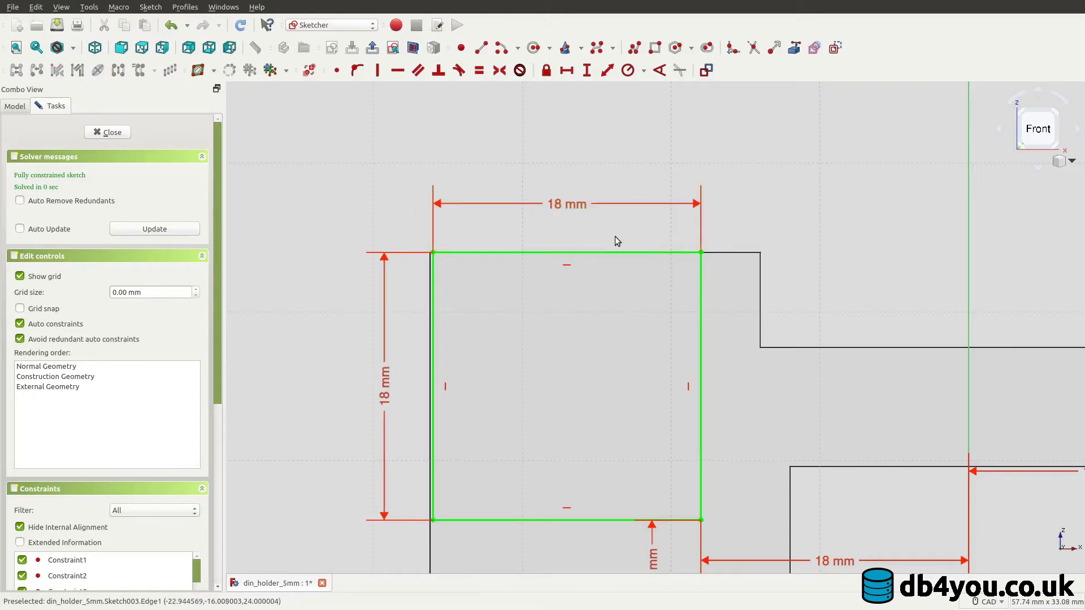
double_click(573, 205)
text(18.2)
click(636, 260)
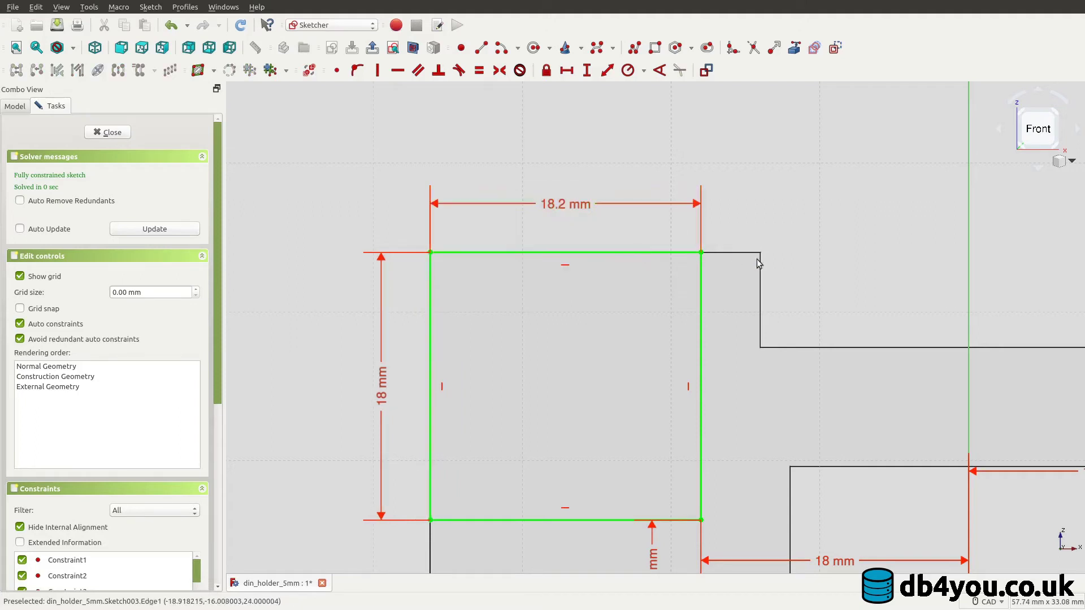
Set the right rectangle's 14 mm width to 18.2 mm and close the sketch
middle_drag(971, 232, 526, 210)
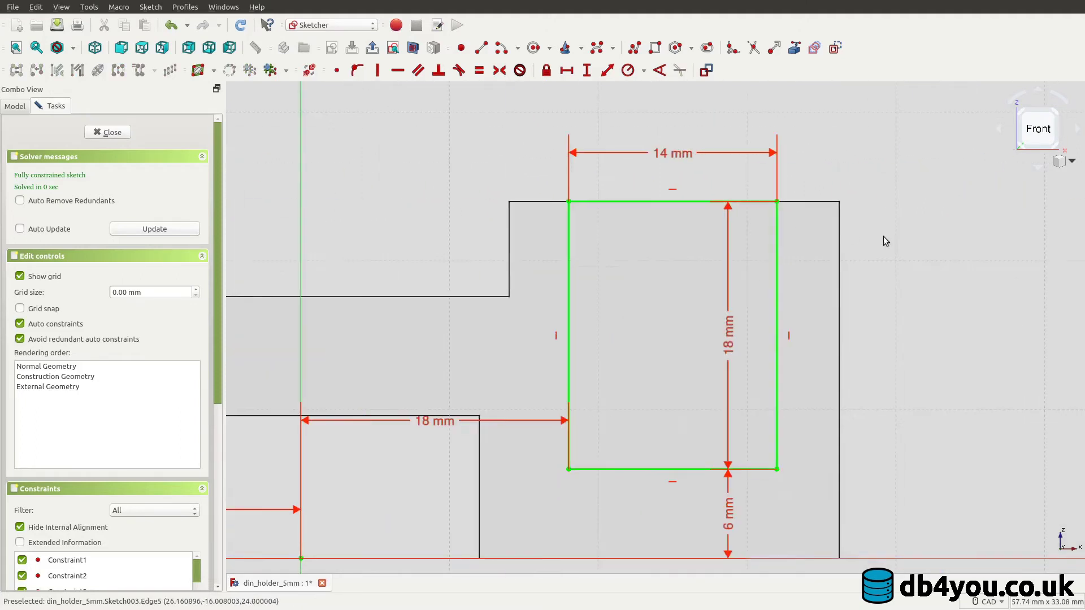
double_click(664, 158)
text(18.2)
click(728, 212)
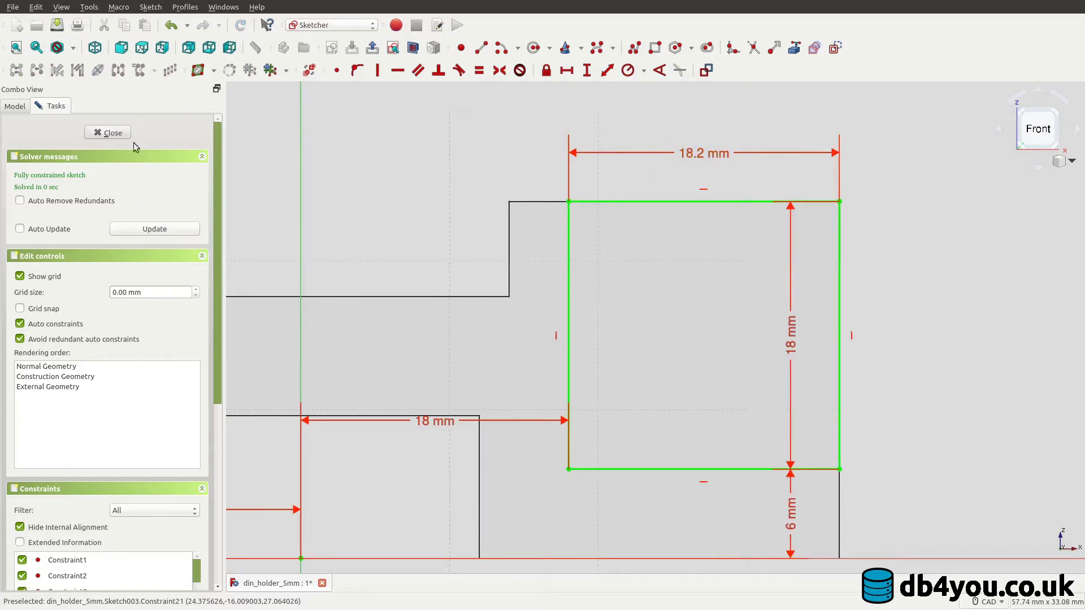
click(108, 132)
Orbit to a top-down view and open Pocket005's left_hole sketch
mouse_move(375, 310)
middle_down()
mouse_move(552, 307)
mouse_move(506, 350)
mouse_move(341, 368)
mouse_move(339, 332)
mouse_move(329, 337)
middle_up()
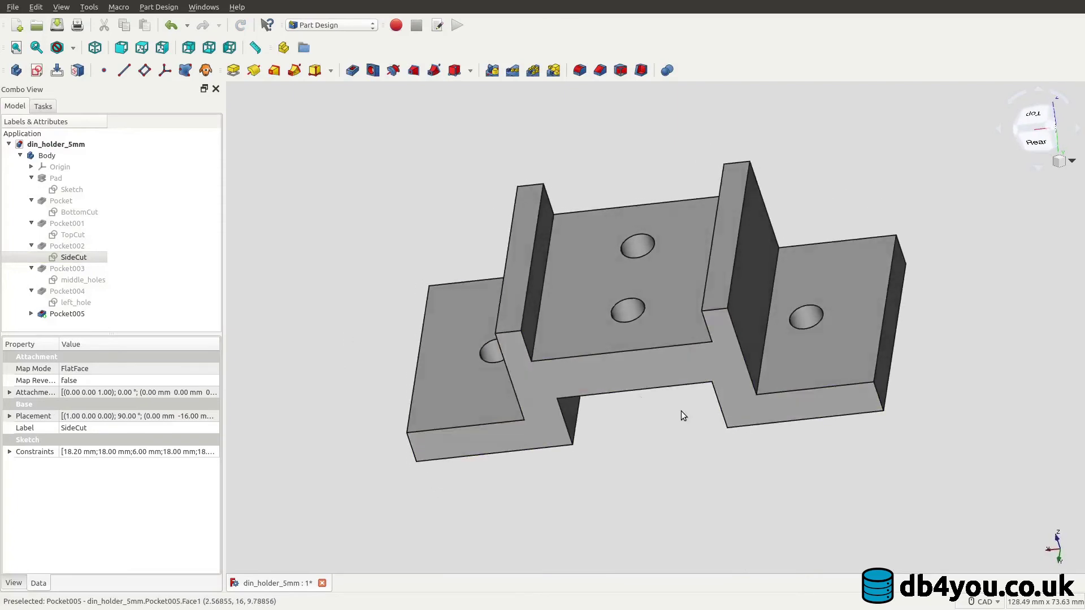
middle_drag(682, 413, 669, 473)
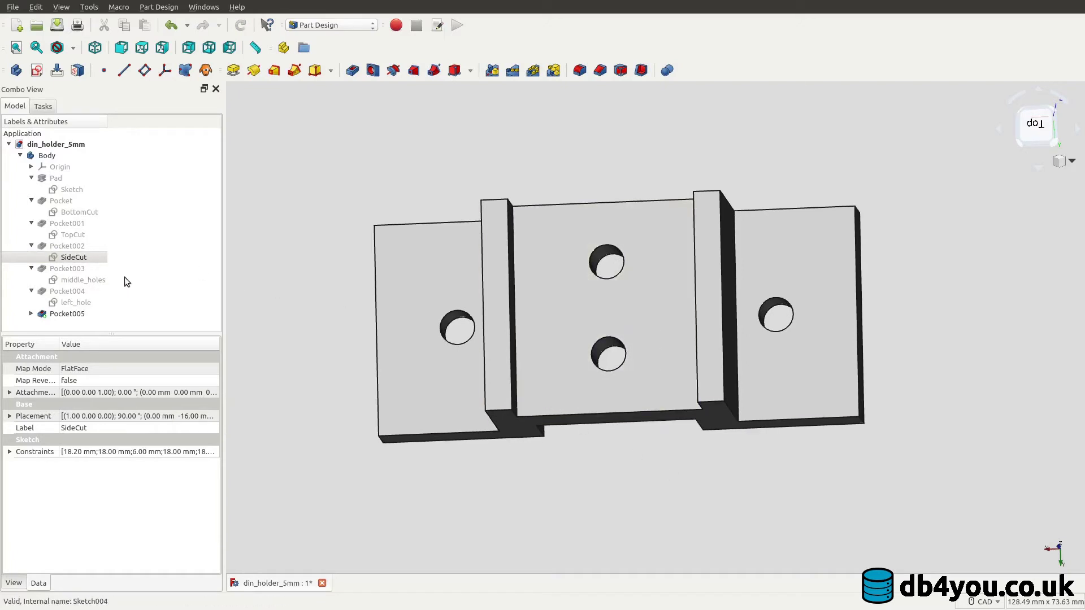
click(31, 314)
double_click(75, 303)
Change the left hole's radius to 3 mm and its 24 mm distance to 30.2 mm
scroll(556, 340, up, 2)
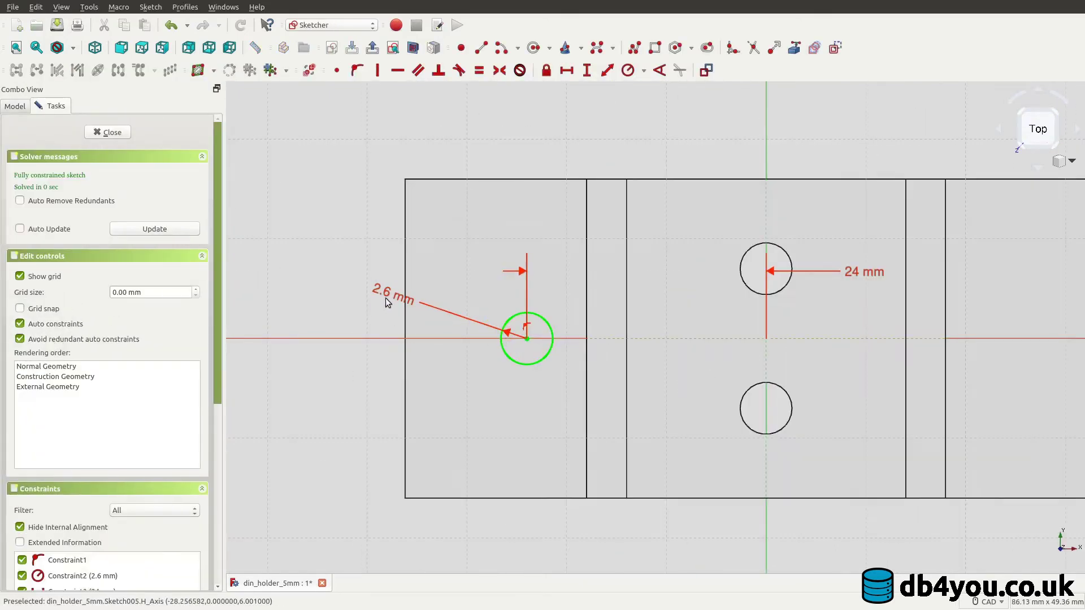
click(389, 294)
double_click(392, 293)
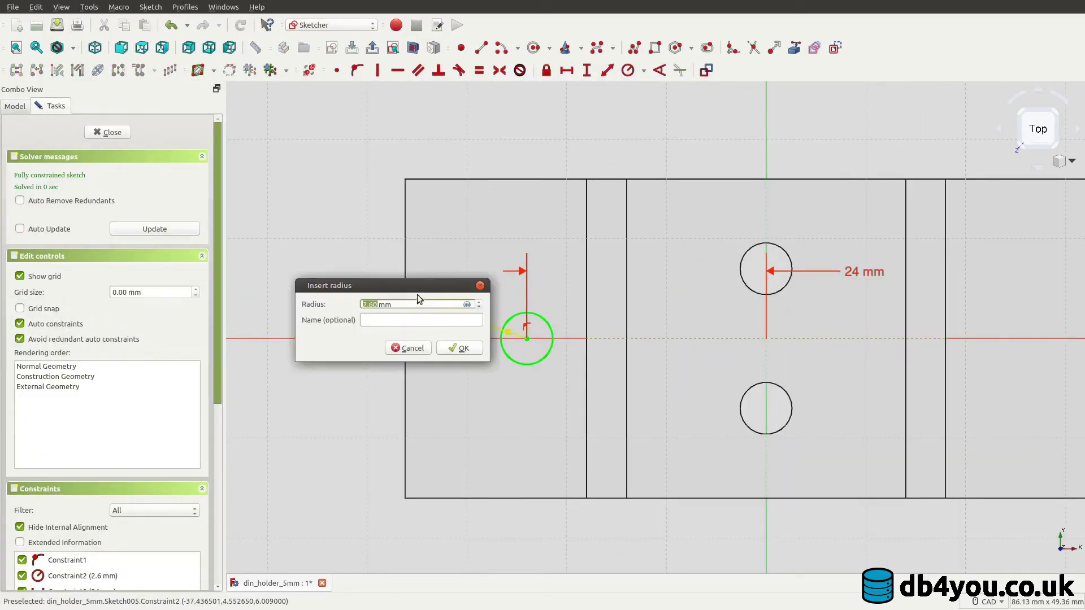
text(3)
click(461, 348)
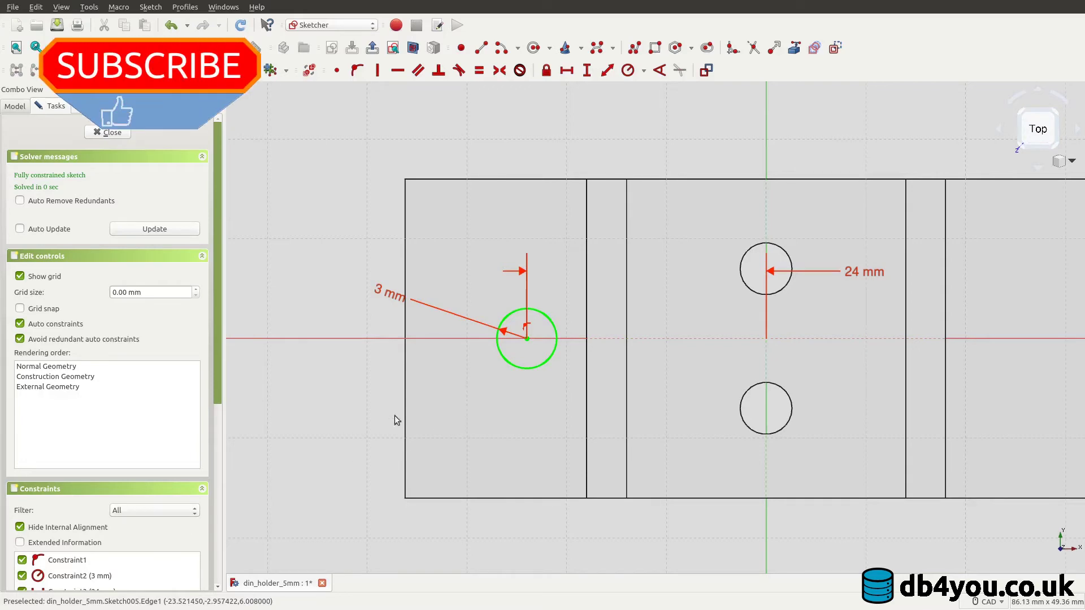
double_click(861, 275)
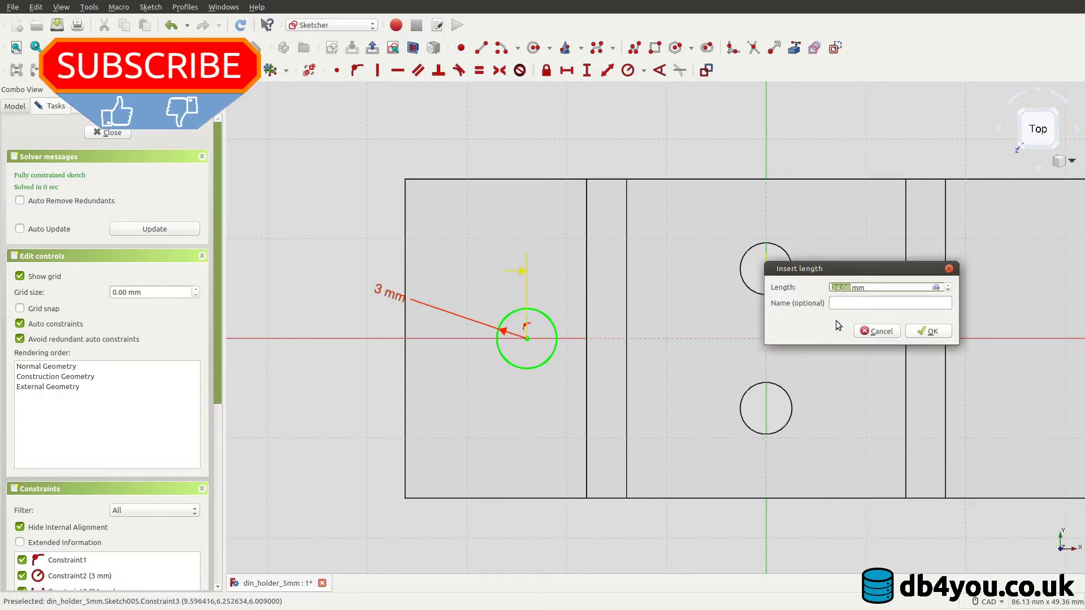
text(30.2)
click(940, 332)
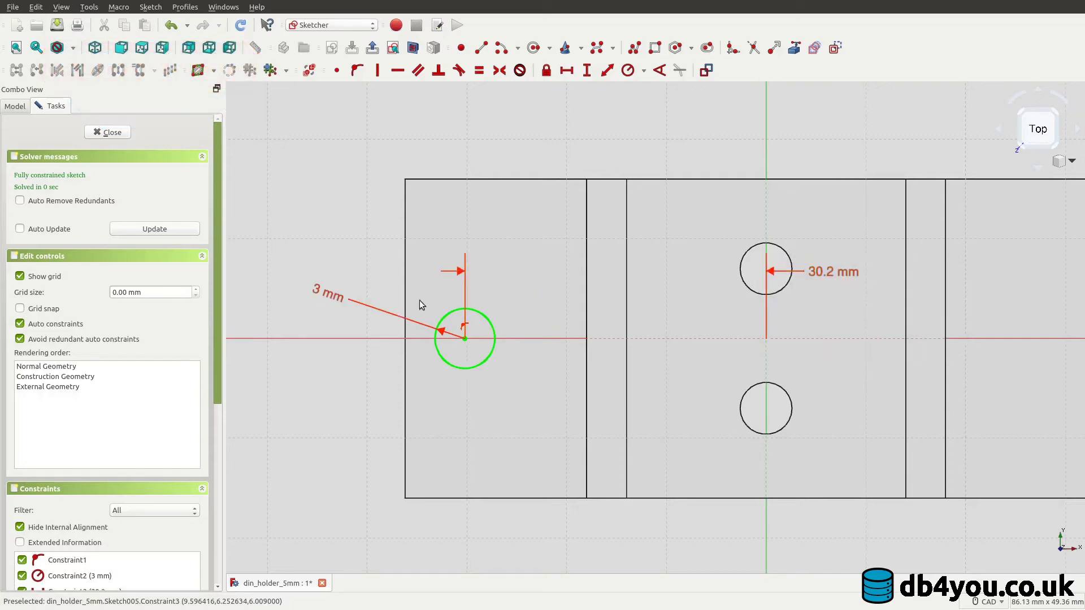
Delete the on-axis constraint and fix the hole centre 10 mm below the horizontal axis
mouse_move(363, 427)
middle_down()
mouse_move(373, 353)
mouse_move(369, 405)
middle_up()
scroll(370, 402, up, 2)
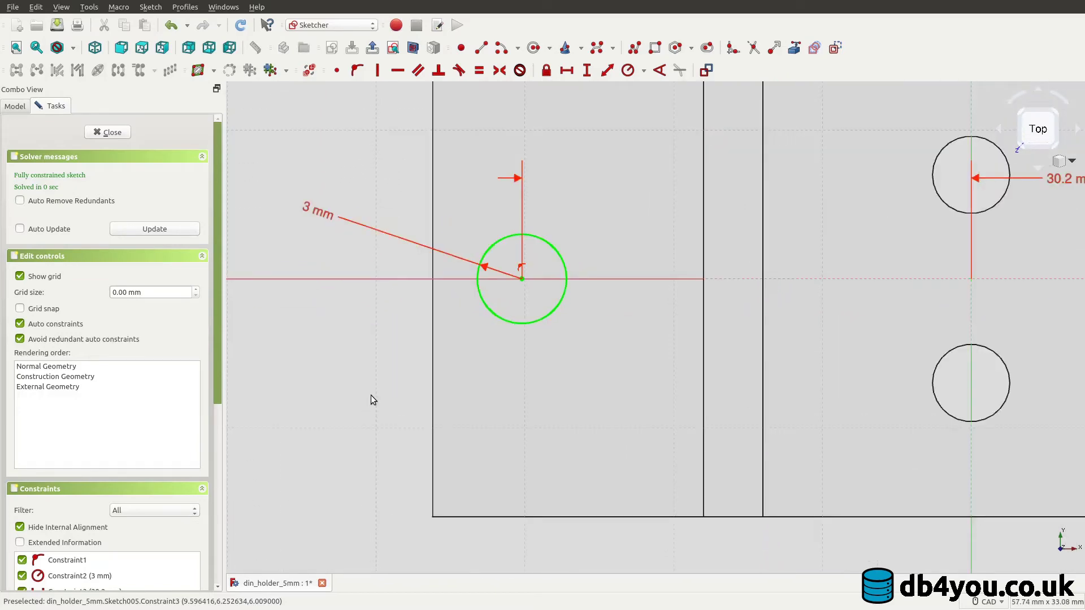
click(61, 560)
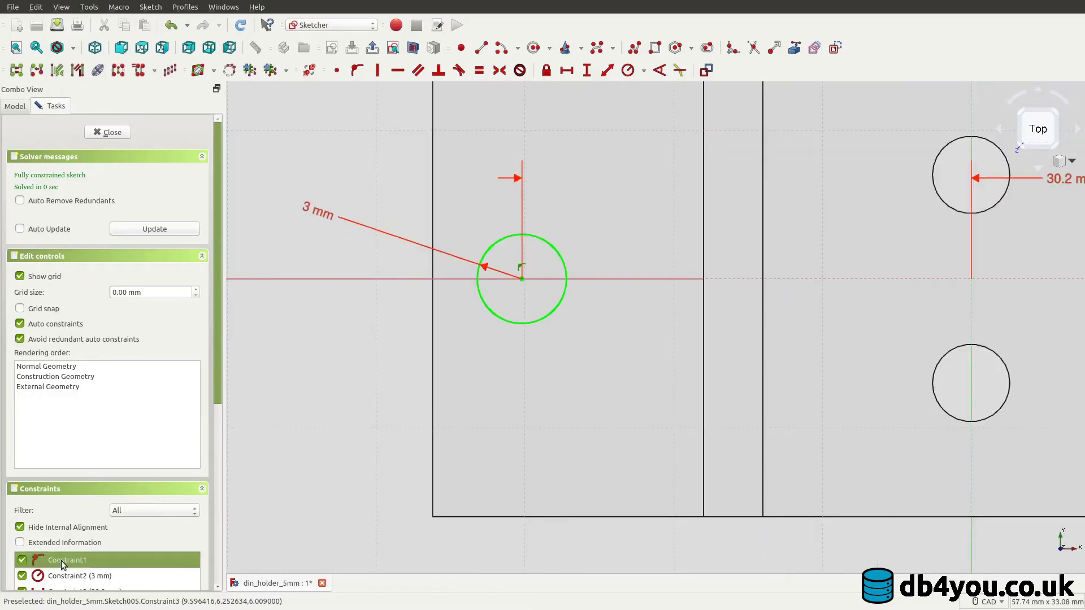
right_click(61, 561)
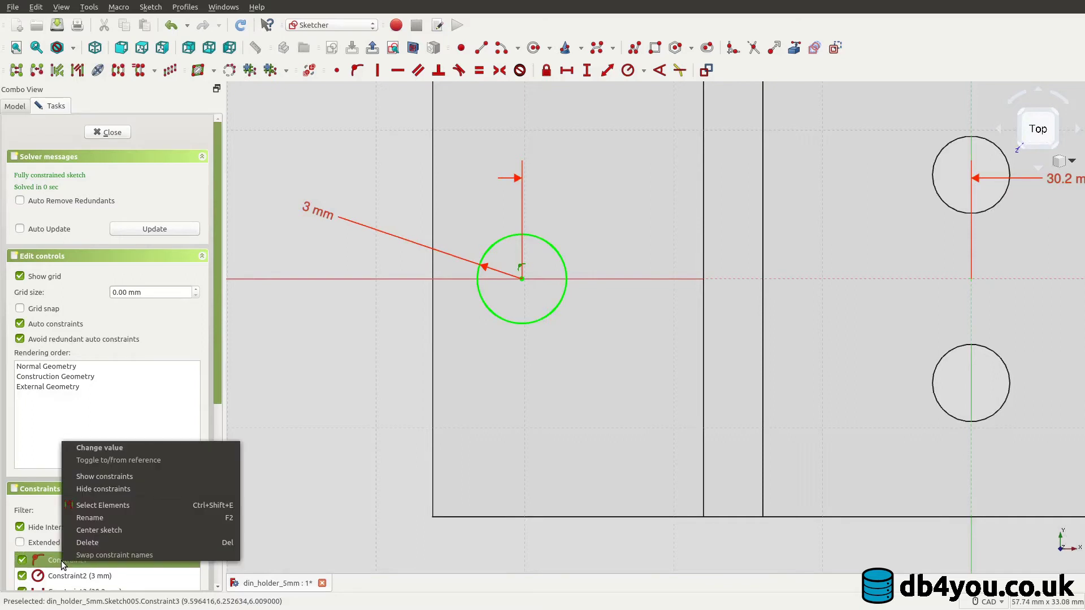
click(108, 543)
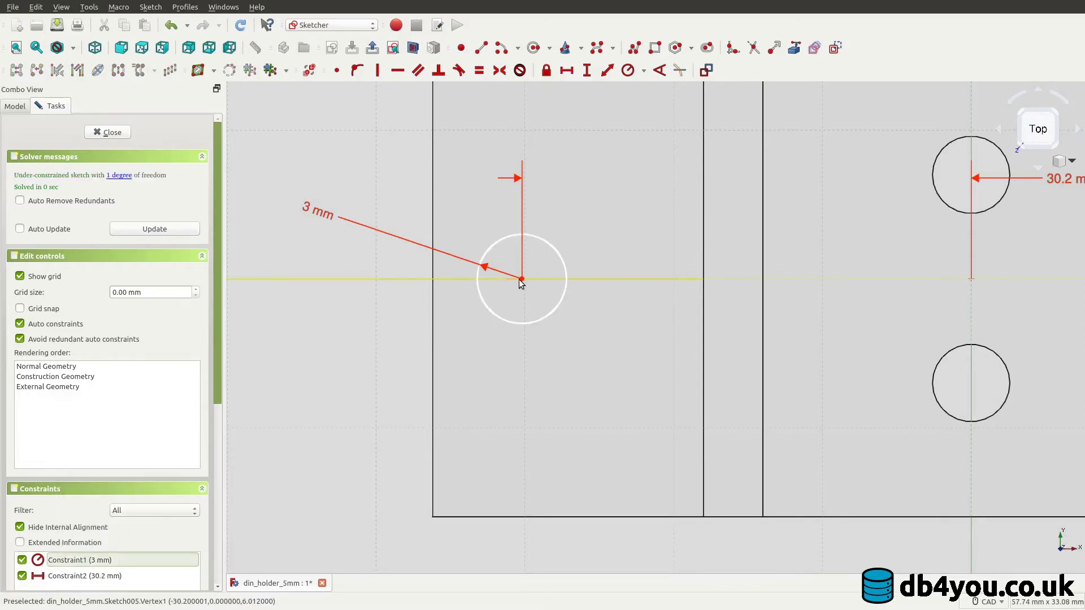
drag(521, 279, 521, 429)
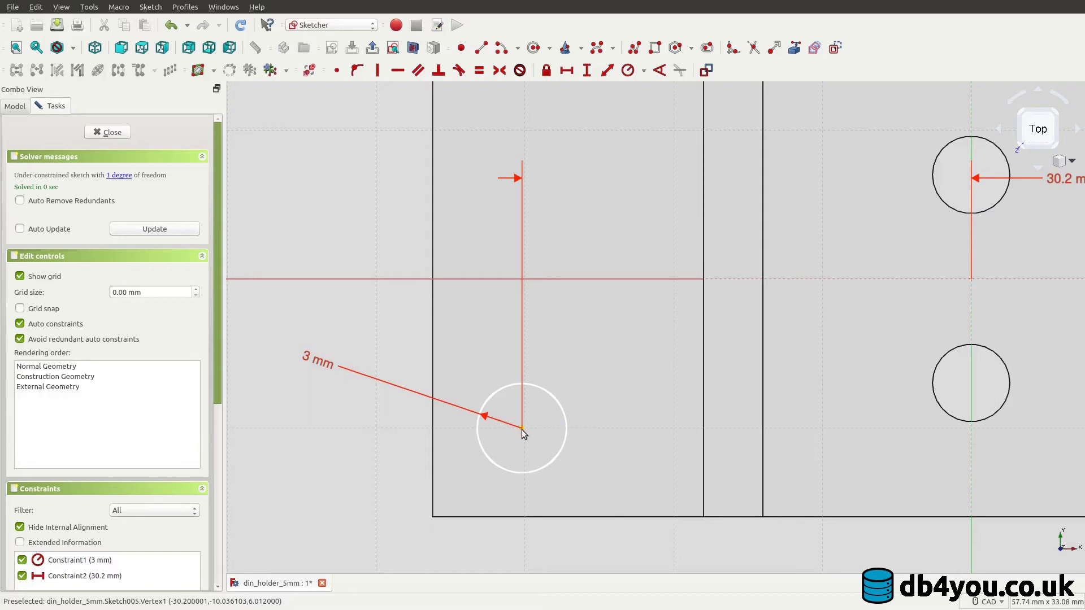
click(520, 430)
click(544, 280)
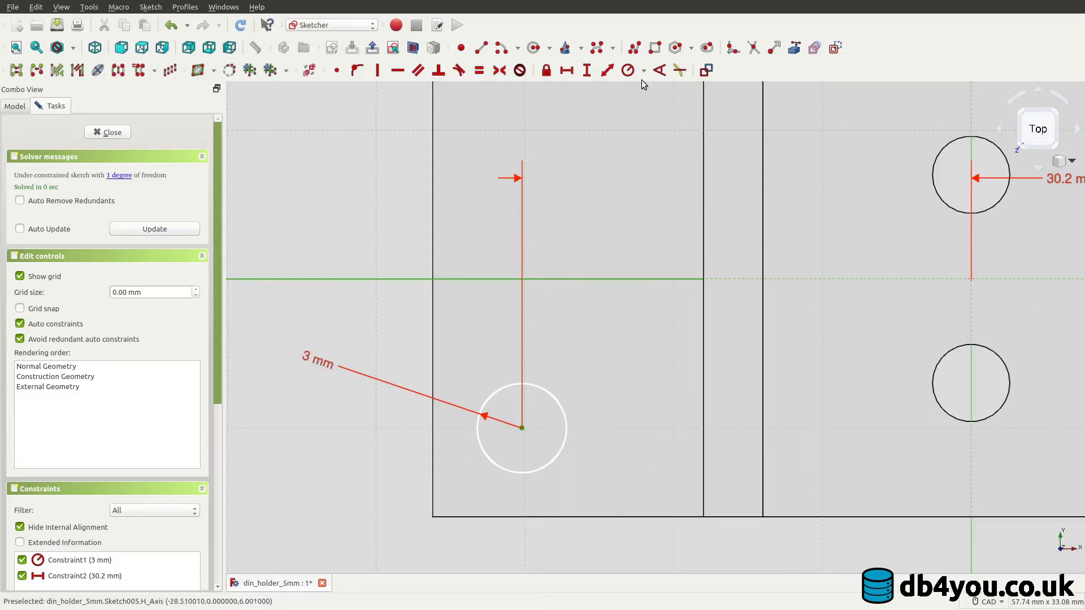
click(588, 70)
click(537, 260)
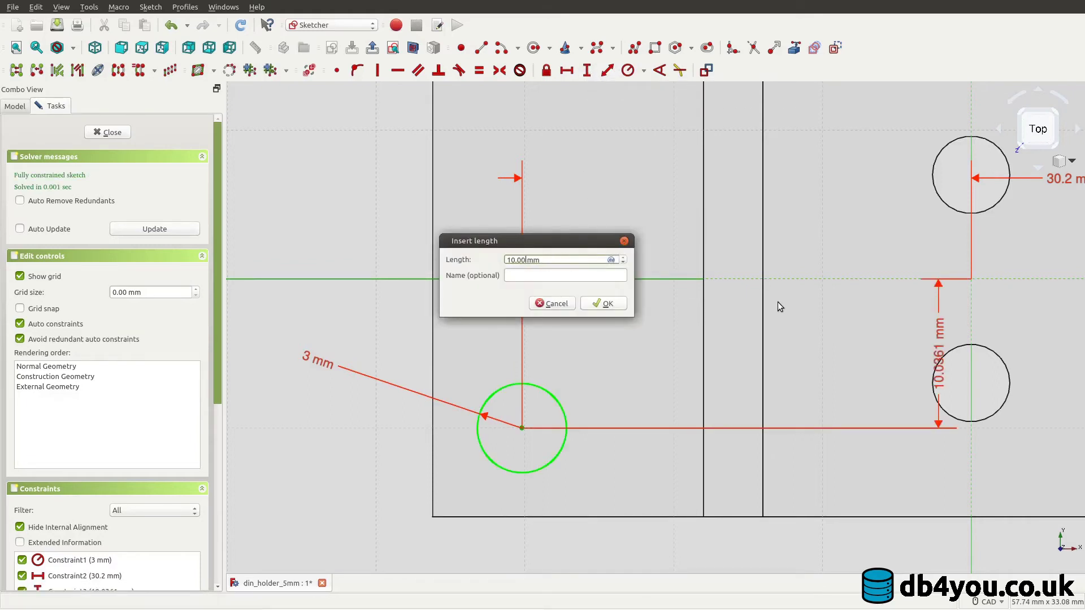
click(603, 303)
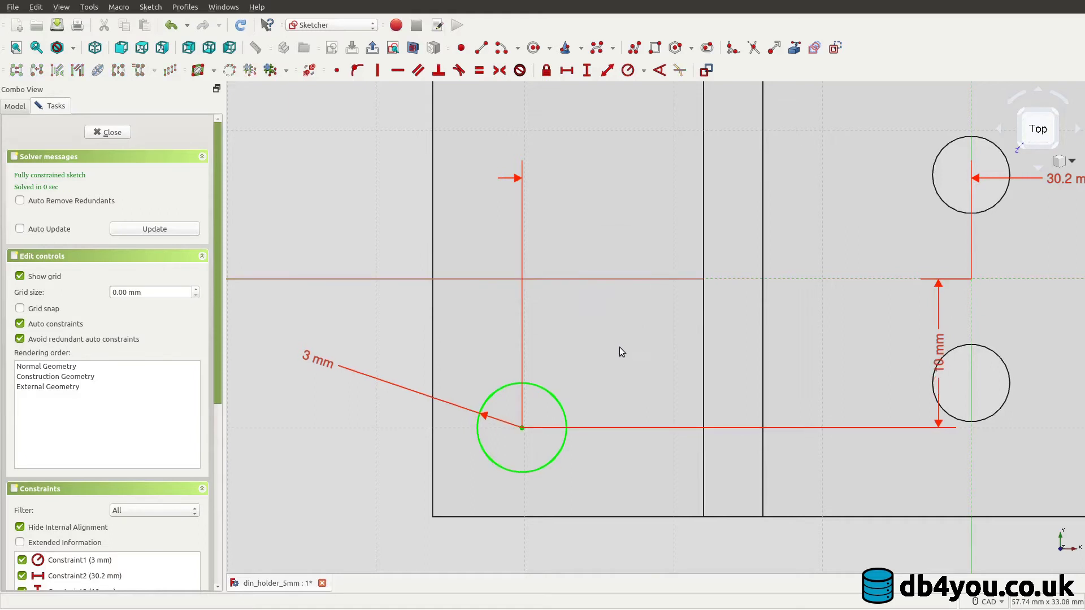
Recompute and close the left_hole sketch, then select the rigfht_hole sketch
scroll(627, 350, down, 3)
middle_drag(686, 357, 602, 359)
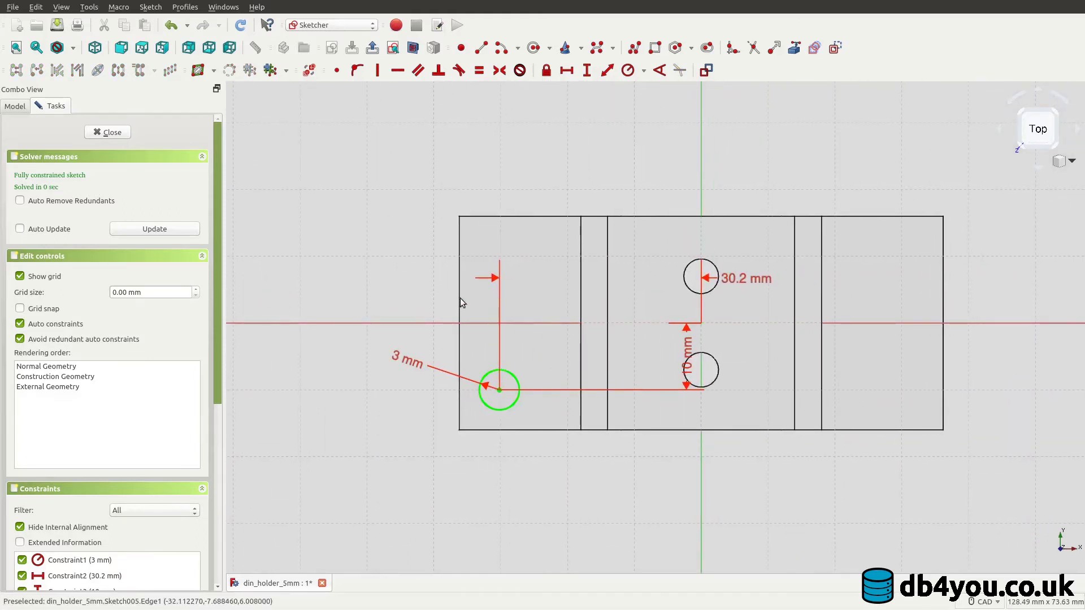
click(171, 229)
click(111, 133)
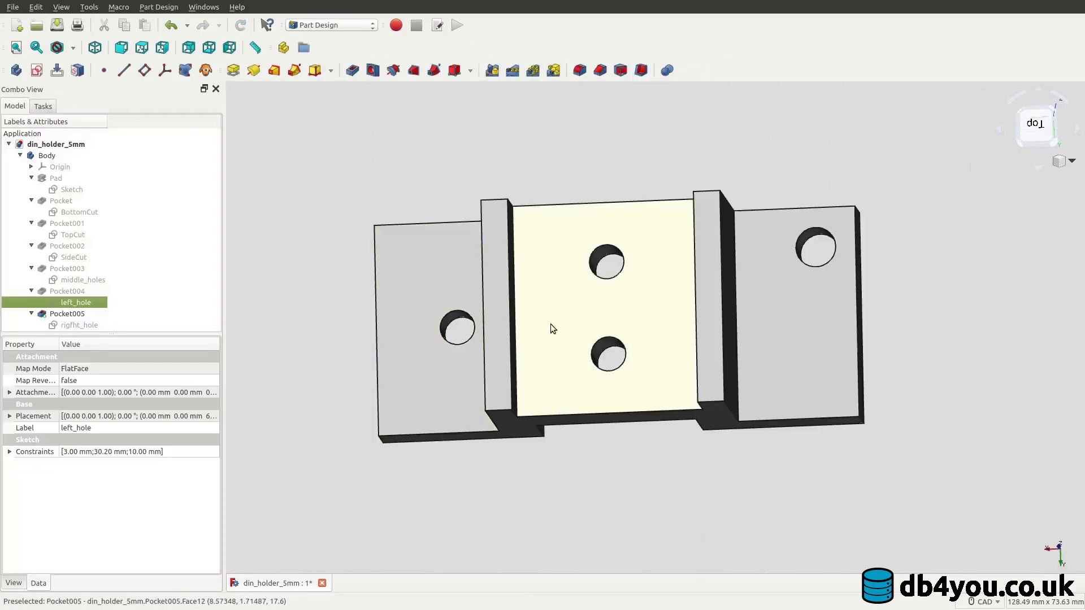
middle_drag(567, 283, 615, 288)
scroll(508, 314, up, 2)
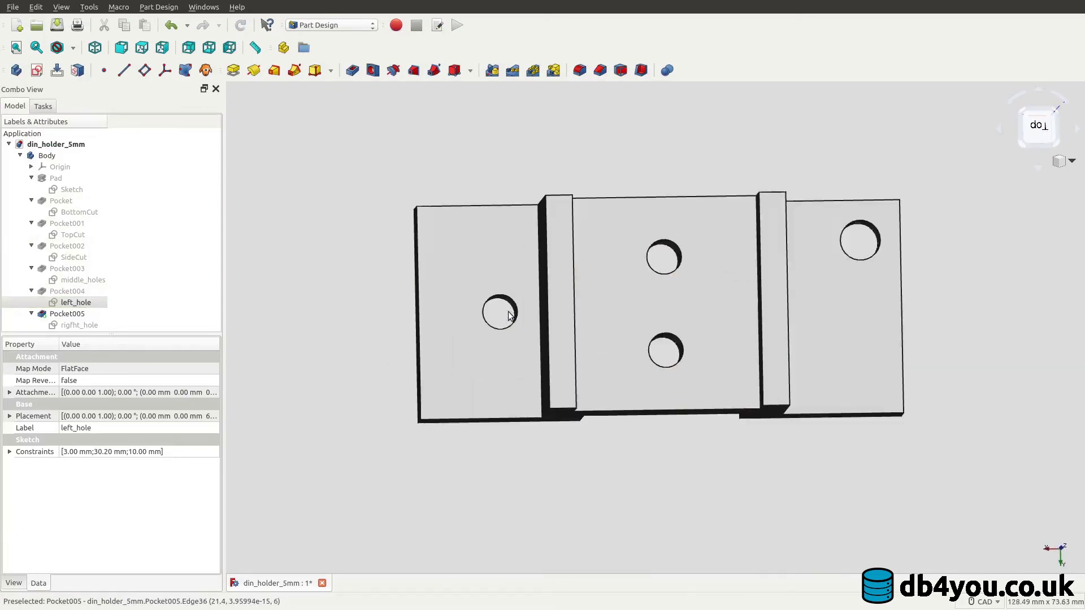
click(88, 324)
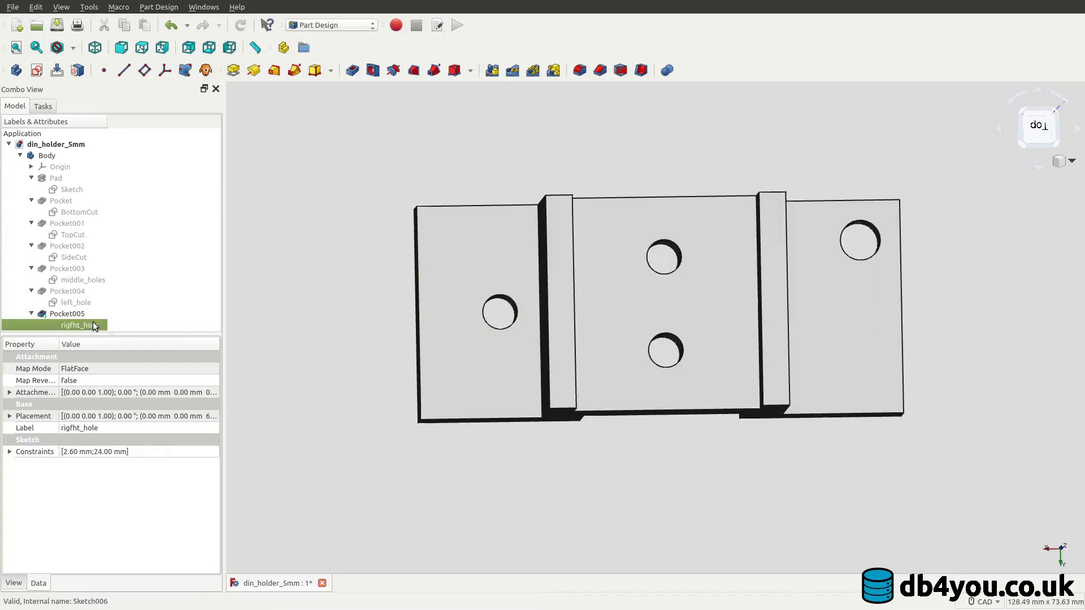
Open the rigfht_hole sketch and change the hole radius from 2.6 mm to 3 mm
double_click(93, 320)
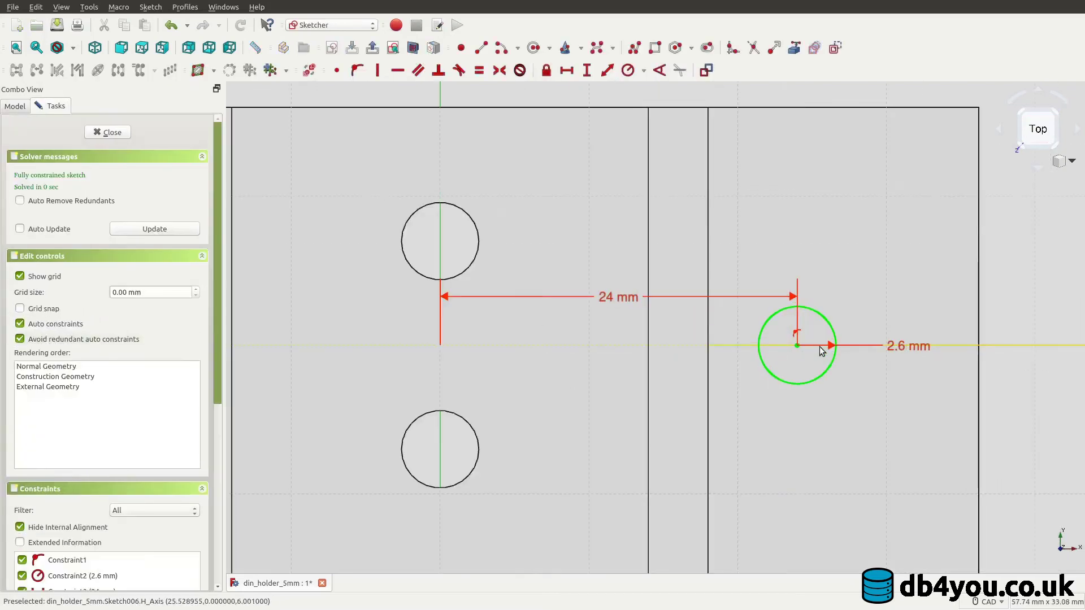
middle_drag(840, 423, 642, 301)
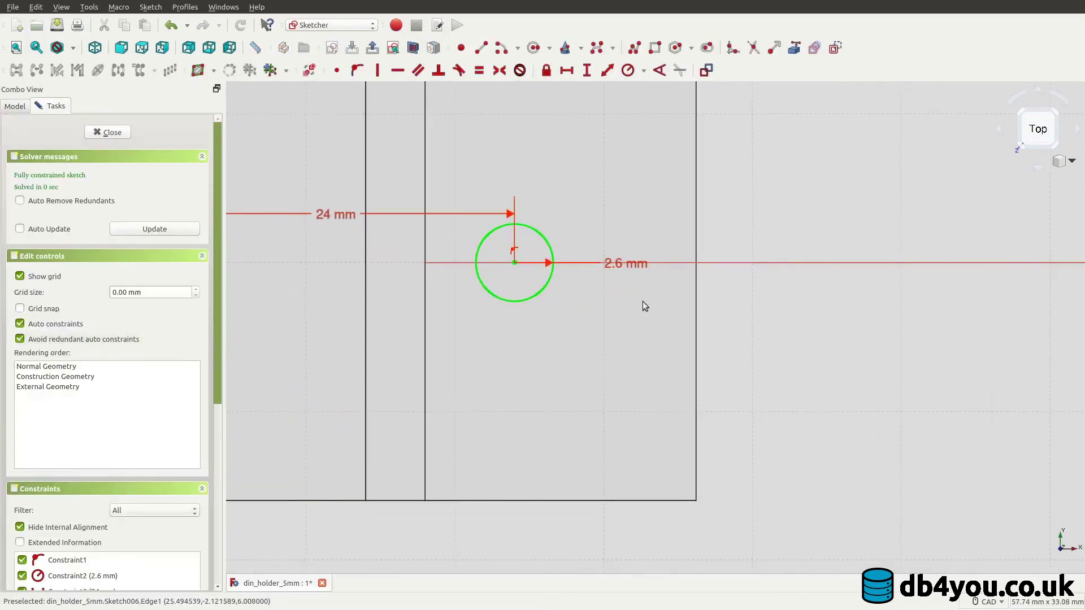
double_click(622, 266)
text(3)
click(688, 323)
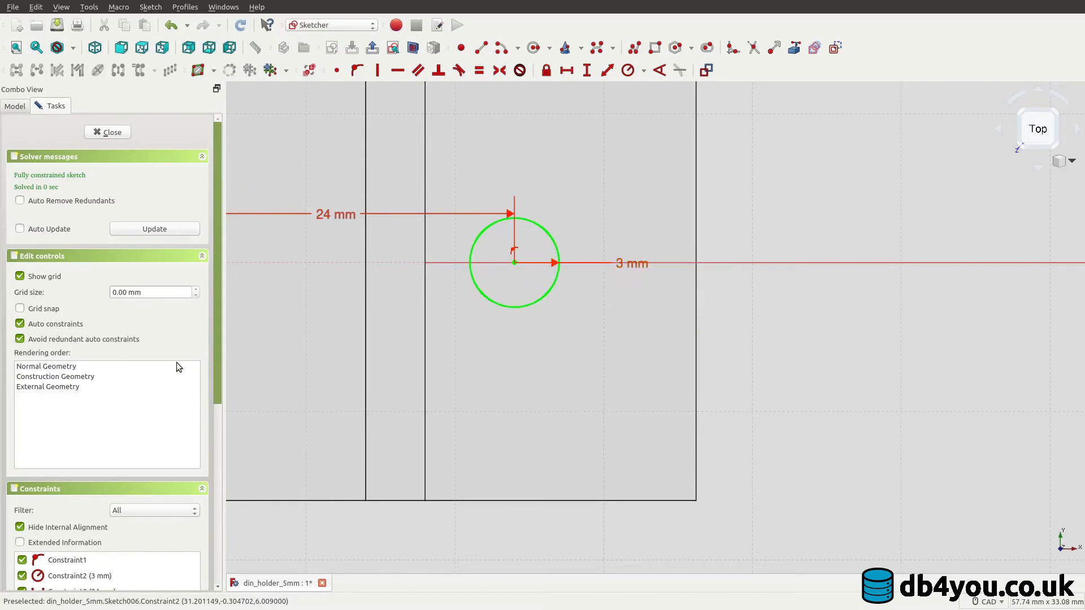
Delete the on-axis constraint, move the hole below the axis, and set 30.2 mm distance
click(60, 559)
right_click(62, 560)
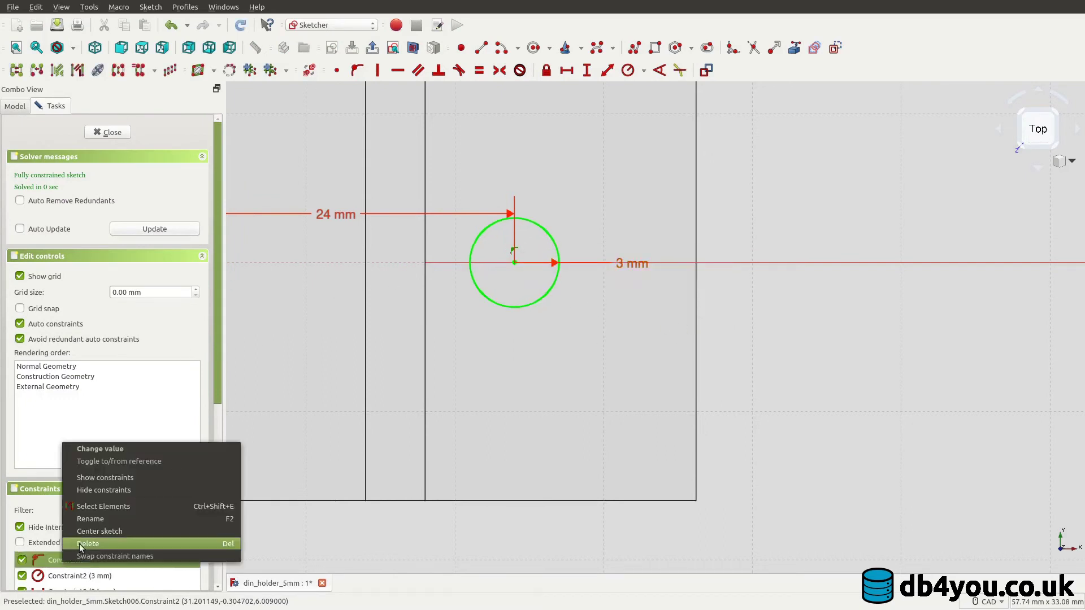
click(84, 544)
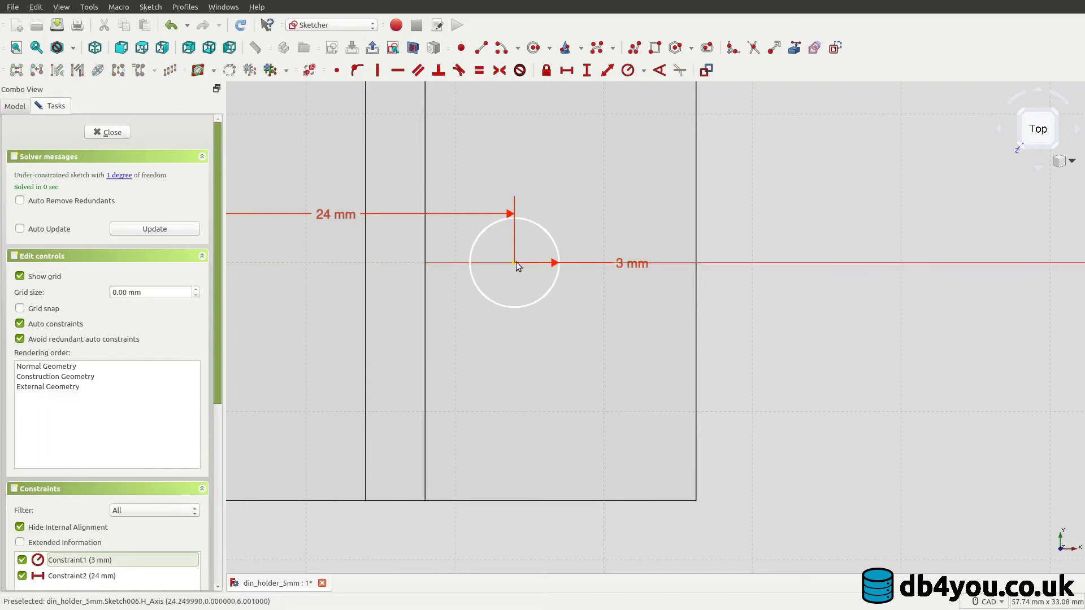
drag(517, 262, 512, 413)
scroll(702, 252, down, 2)
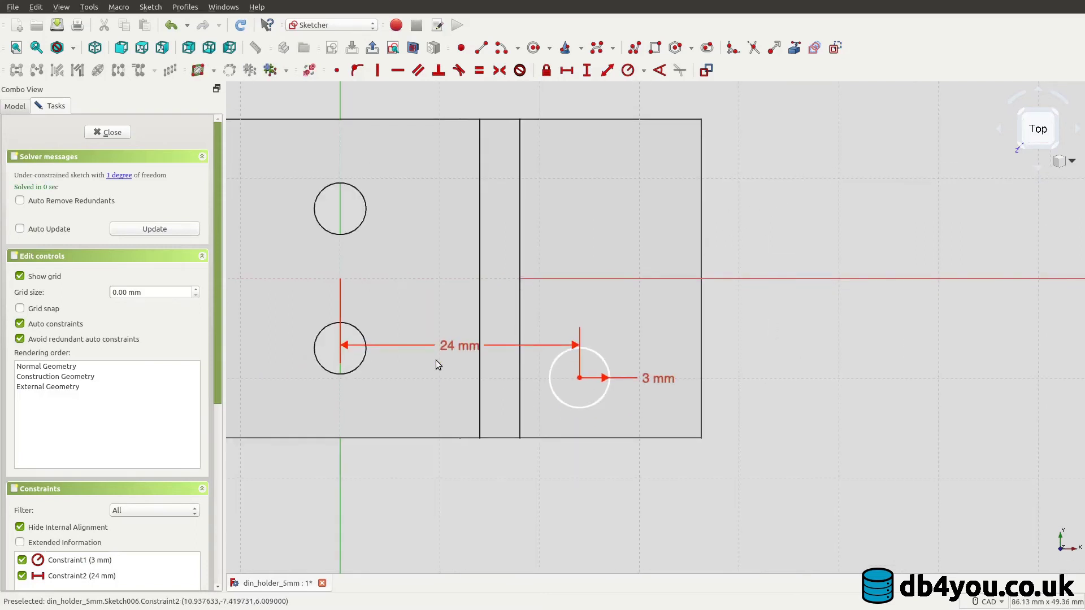
double_click(448, 344)
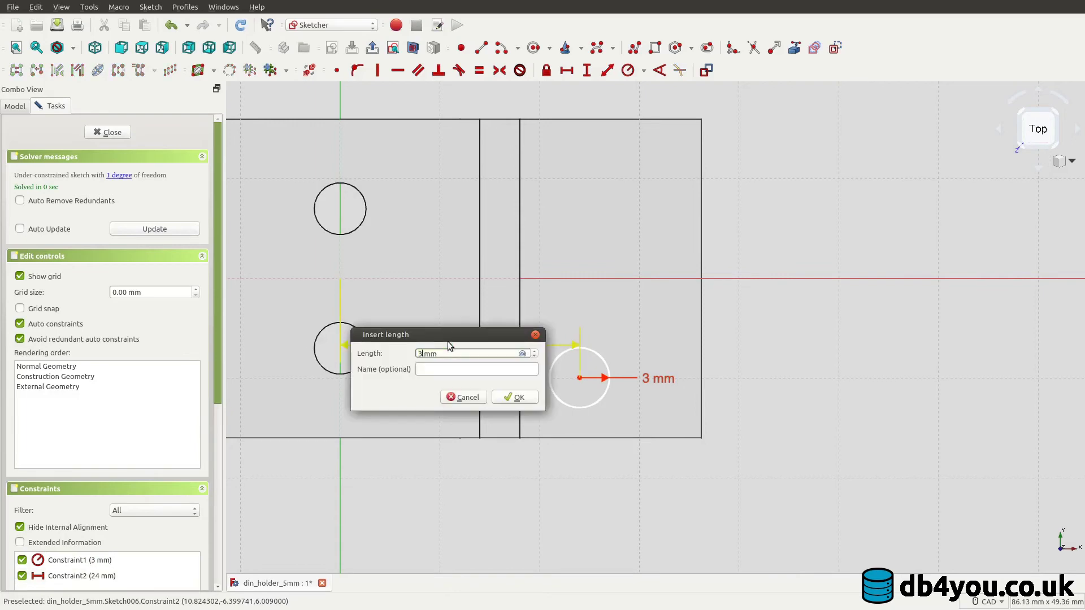
text(30.2)
click(515, 398)
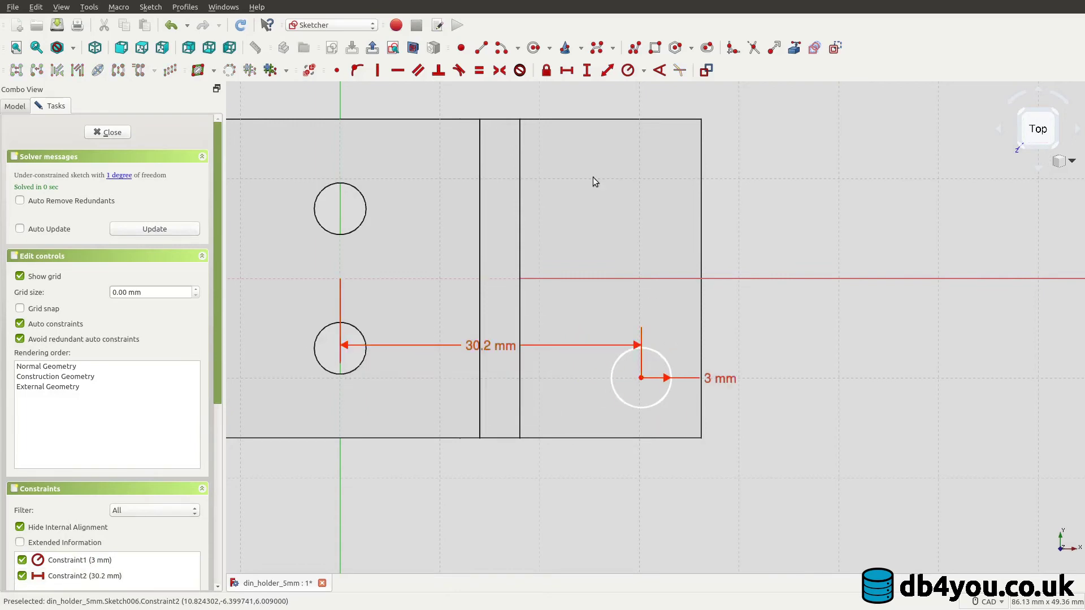
Add a 10 mm vertical distance between the hole centre and the horizontal axis
click(641, 378)
click(653, 278)
click(587, 70)
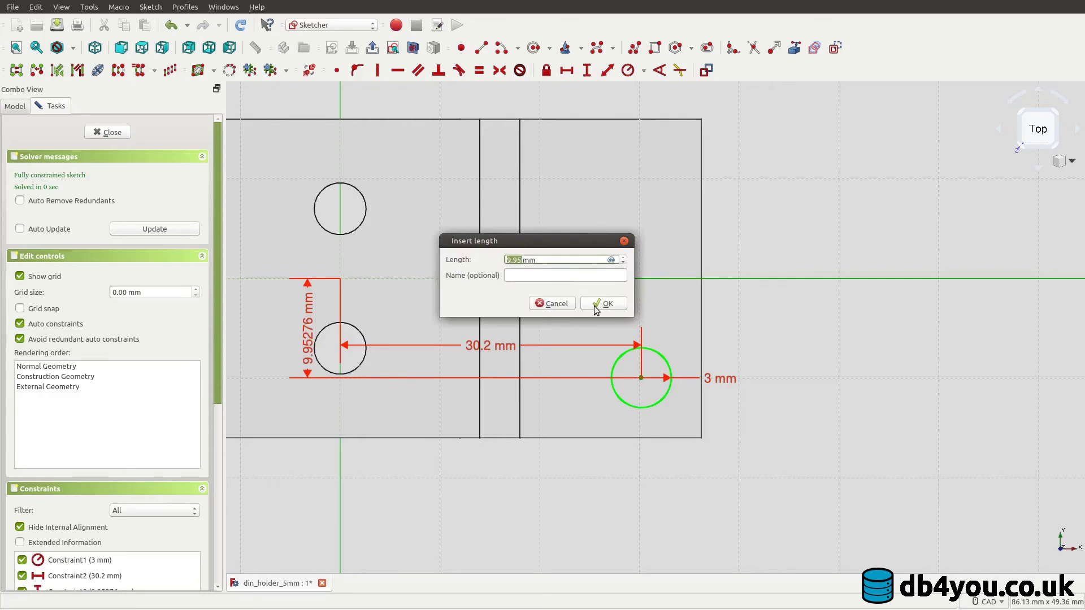
text(10)
click(612, 304)
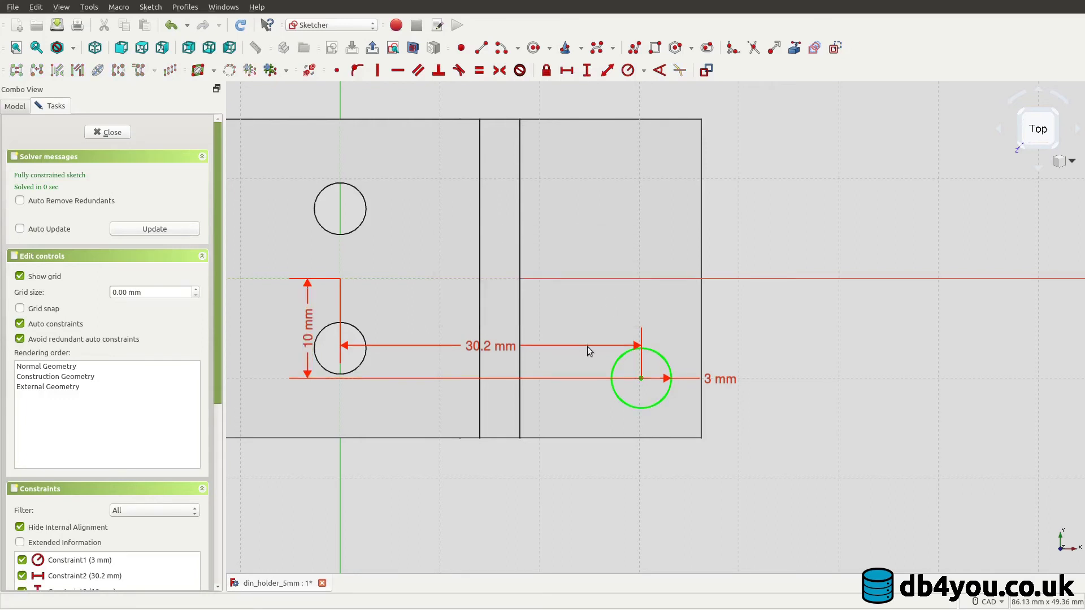
Recompute the right-hole sketch and centre the view on the left circle
scroll(578, 369, down, 3)
middle_drag(405, 434, 550, 469)
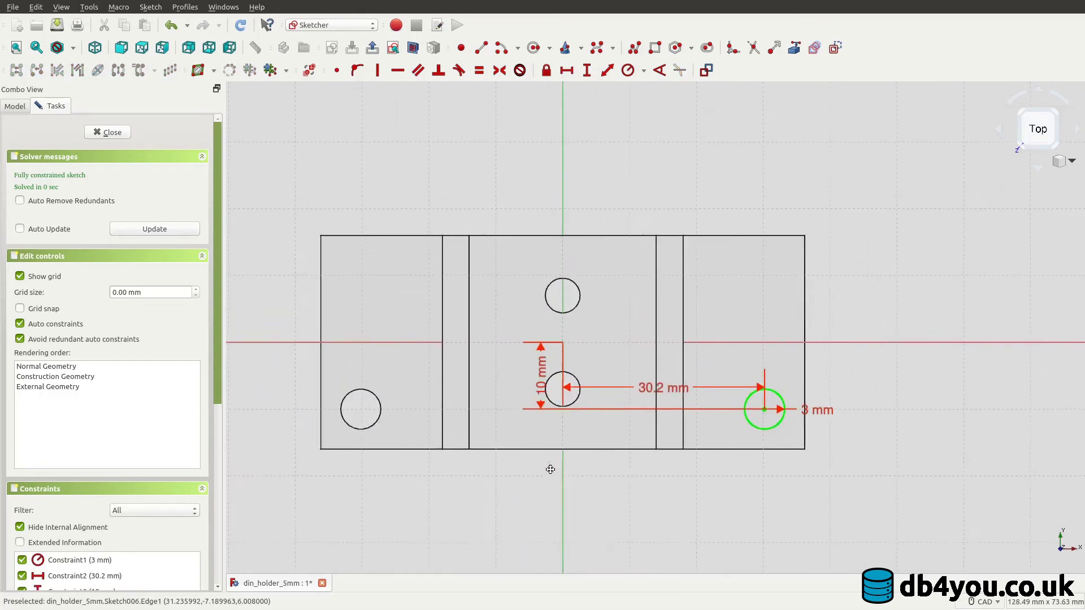
click(164, 227)
scroll(545, 475, up, 2)
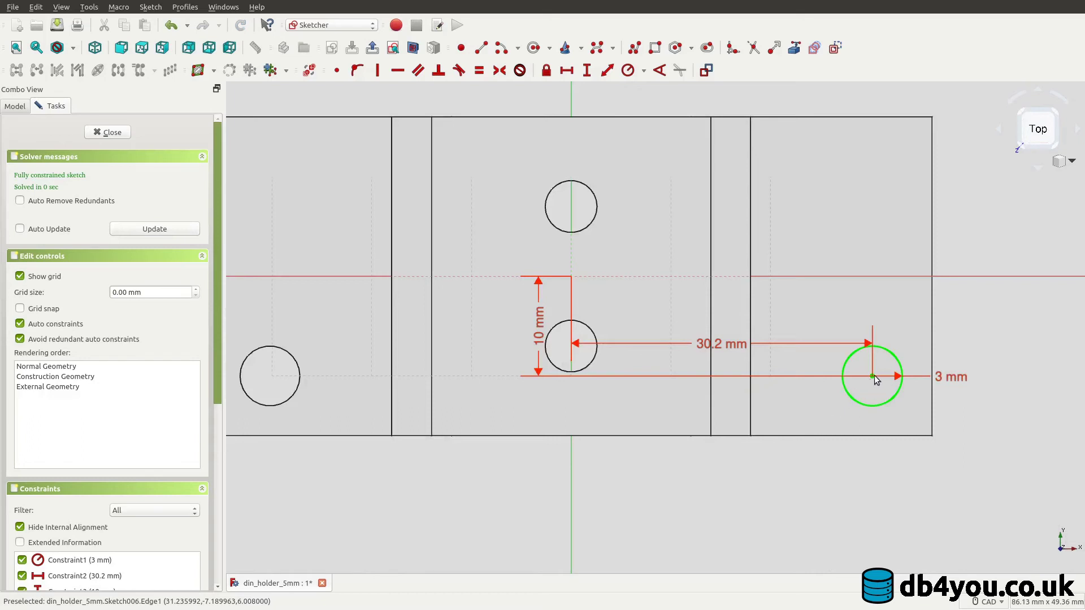
middle_drag(272, 375, 497, 381)
scroll(497, 382, up, 6)
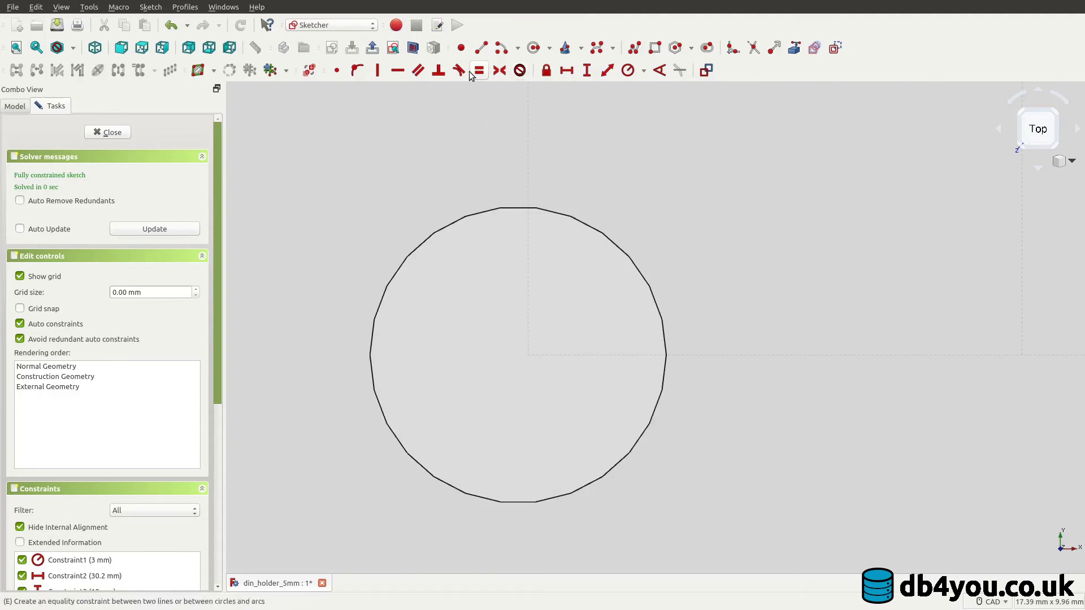
Draw a trial circle centred on the left hole
click(529, 51)
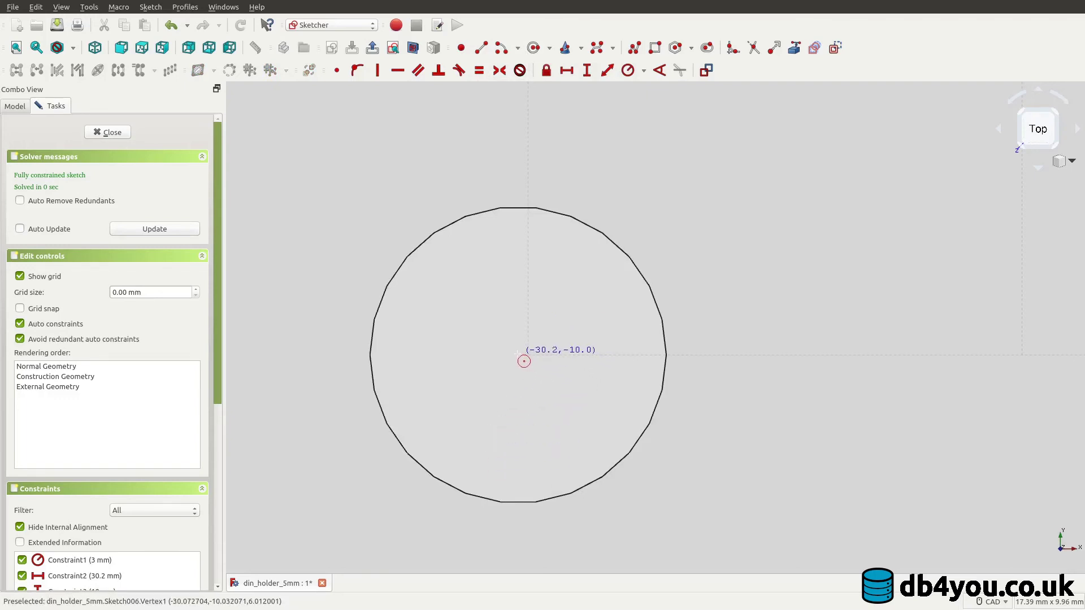
click(517, 354)
click(745, 487)
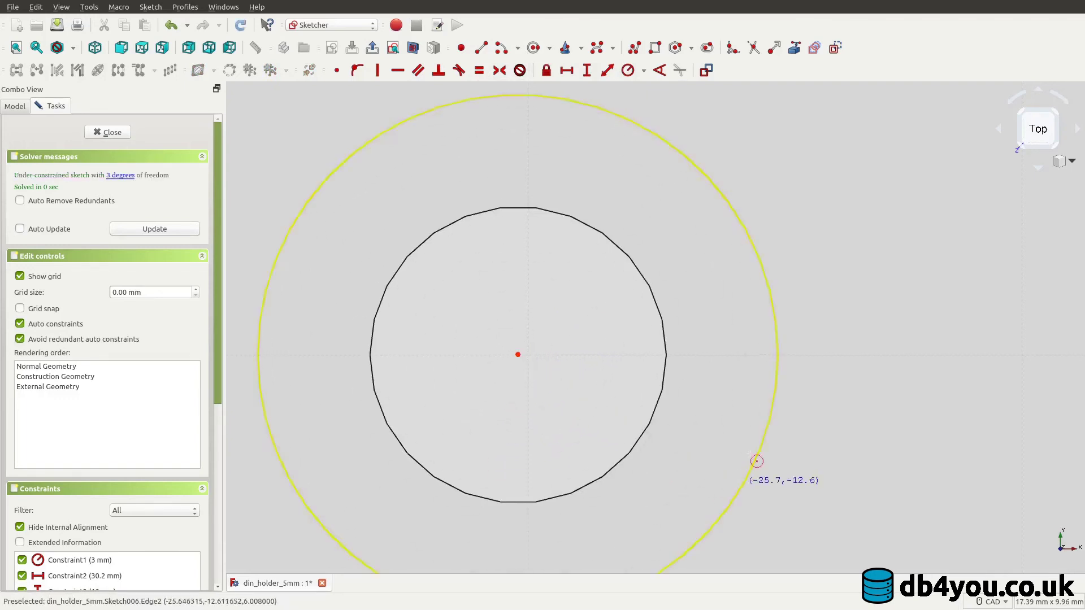
scroll(762, 440, down, 3)
middle_drag(847, 392, 515, 359)
scroll(652, 380, down, 5)
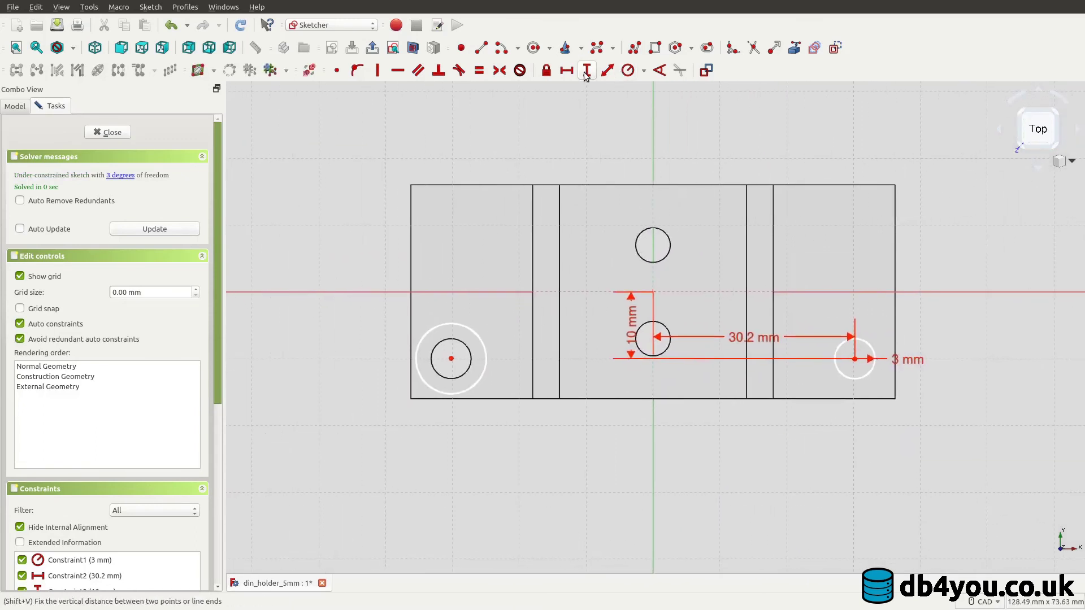
Try a horizontal dimension between the hole centres, then cancel the 60.41 mm value
click(854, 359)
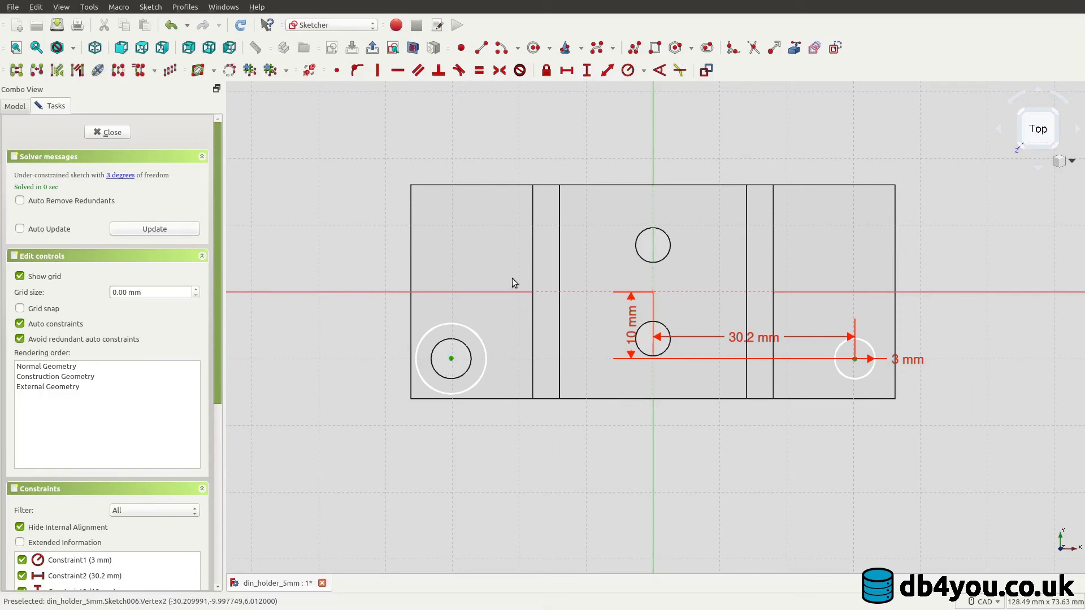
click(567, 70)
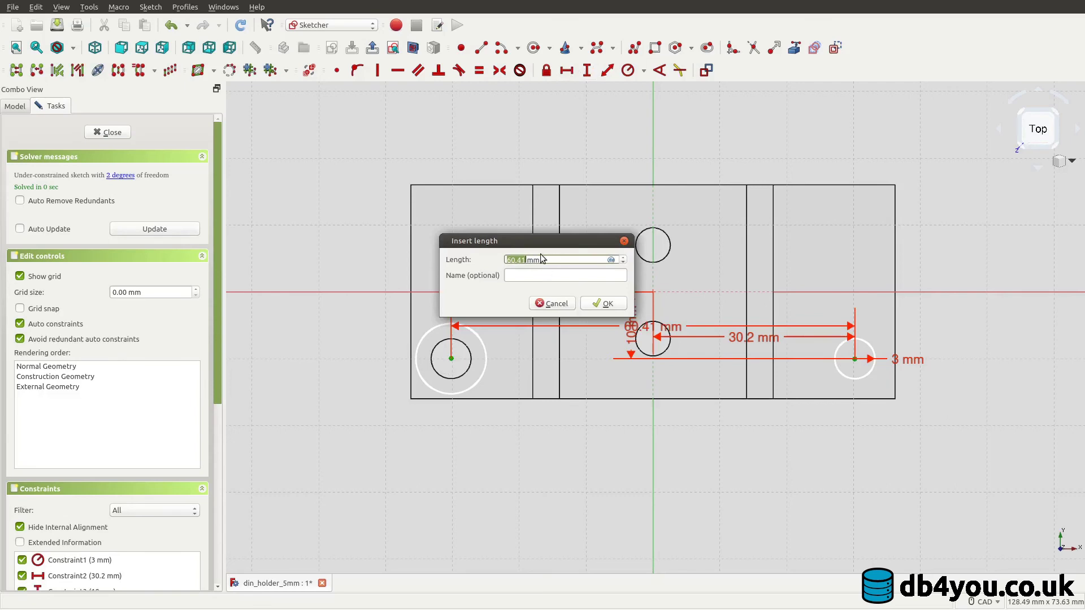
click(552, 305)
scroll(480, 363, up, 5)
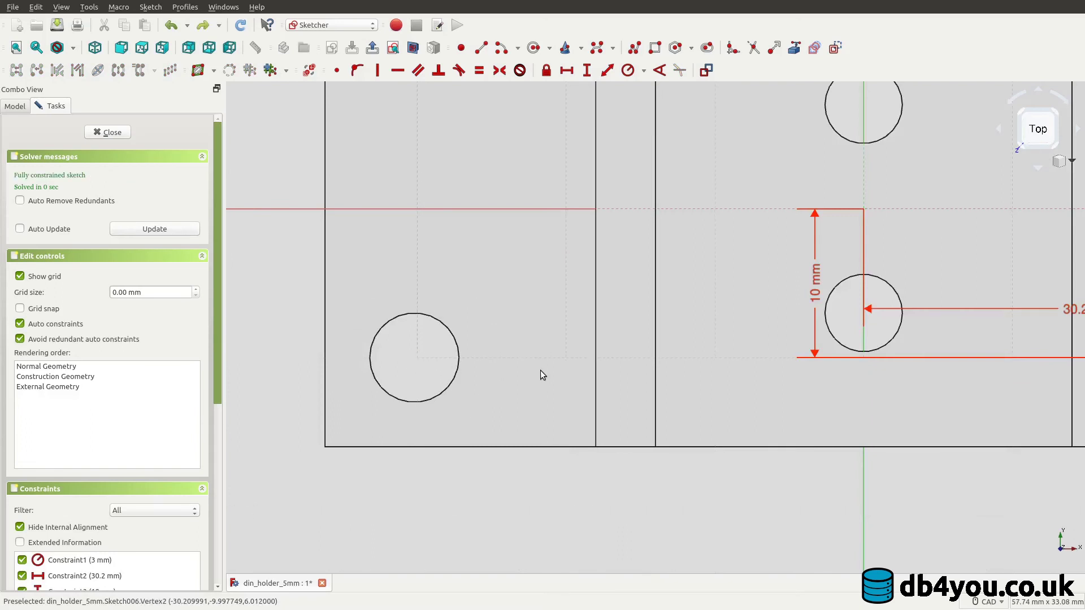
scroll(540, 371, down, 5)
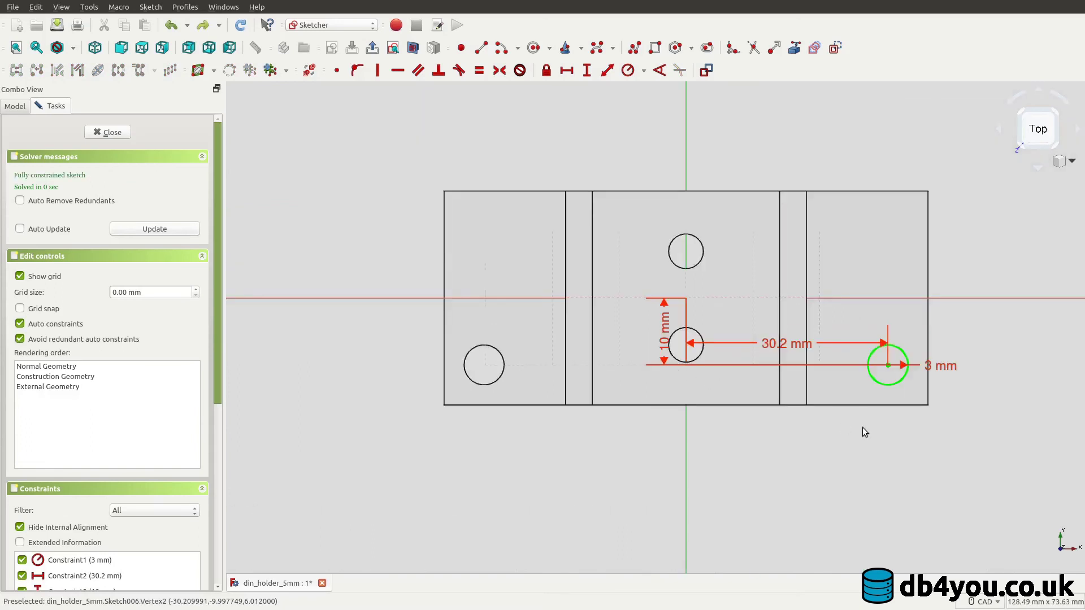
scroll(721, 458, up, 4)
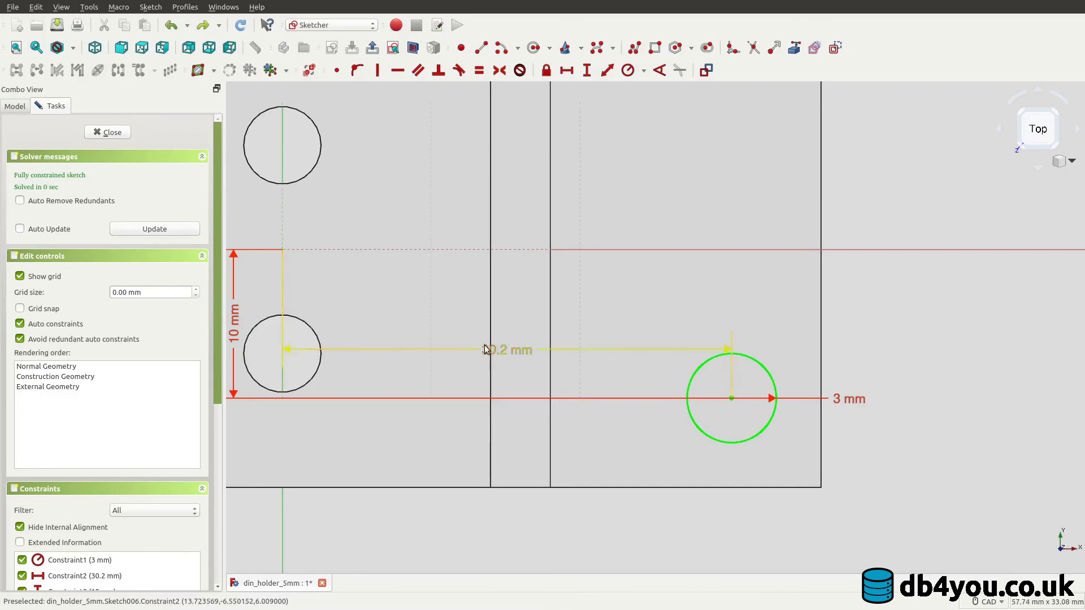
middle_drag(479, 322, 594, 366)
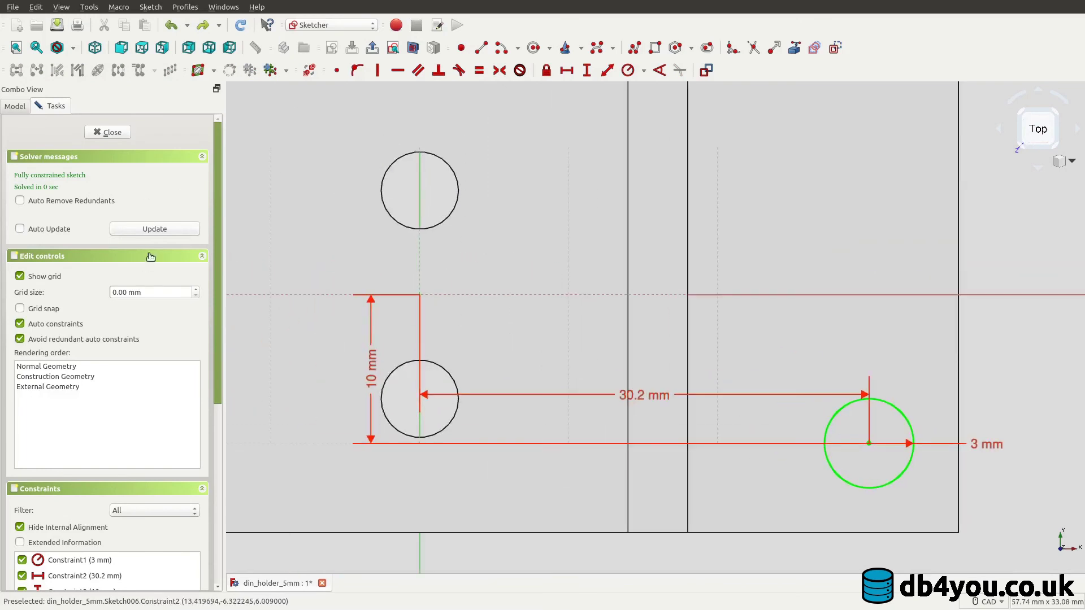
Recompute and close the right-hole sketch to return to the part
click(152, 229)
click(107, 132)
mouse_move(553, 343)
middle_down()
mouse_move(582, 350)
mouse_move(649, 494)
mouse_move(649, 438)
mouse_move(588, 382)
mouse_move(594, 373)
middle_up()
Chamfer the two mounting-hole edges (Edge55 and Edge36) by 1 mm
scroll(595, 373, down, 3)
scroll(846, 387, up, 6)
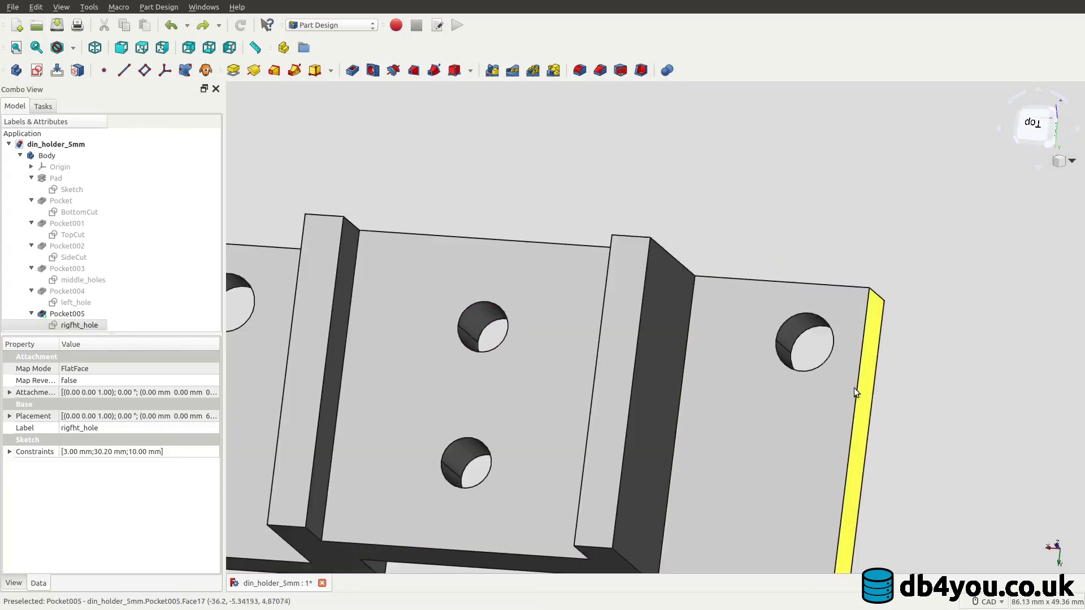
click(782, 360)
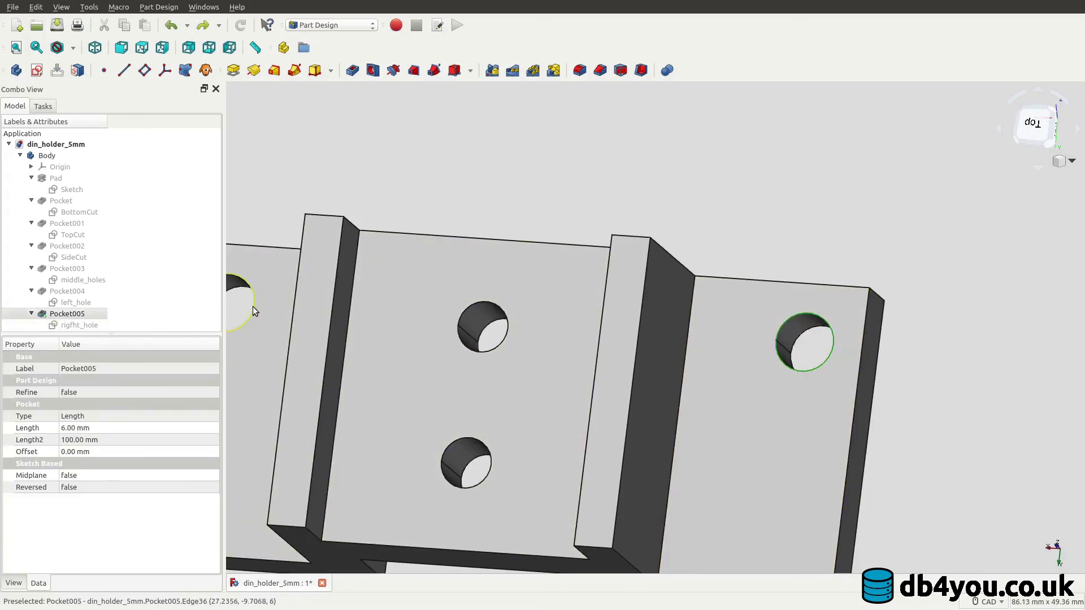
click(44, 109)
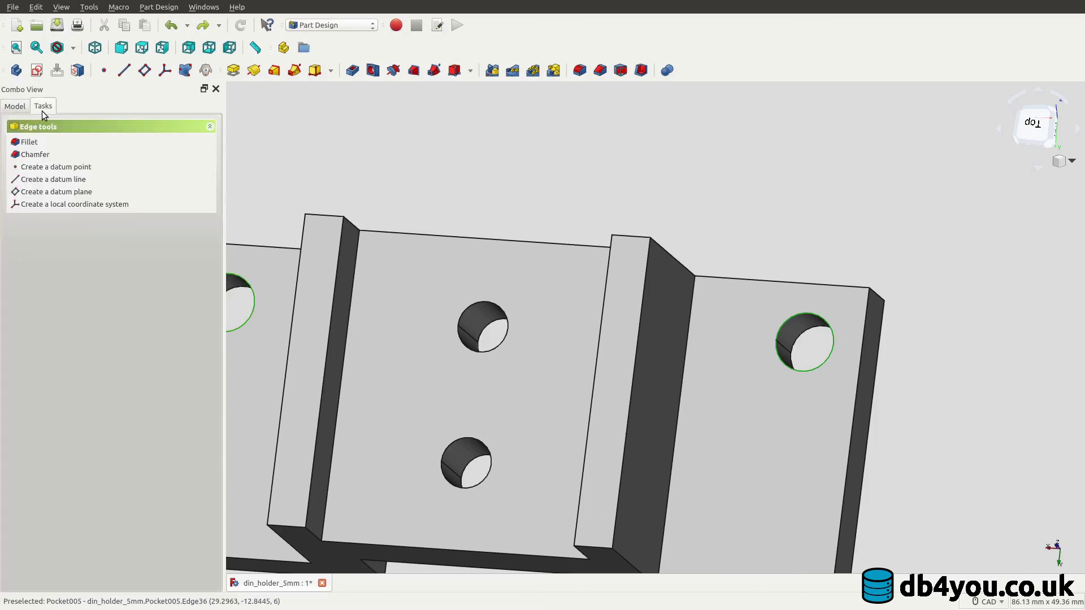
click(33, 154)
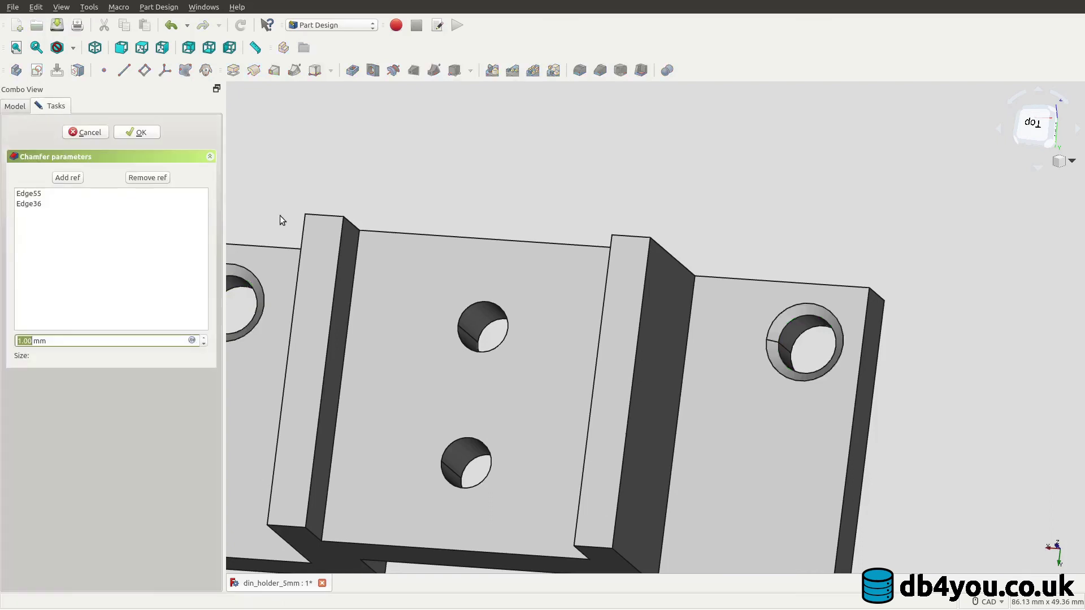
scroll(685, 277, down, 3)
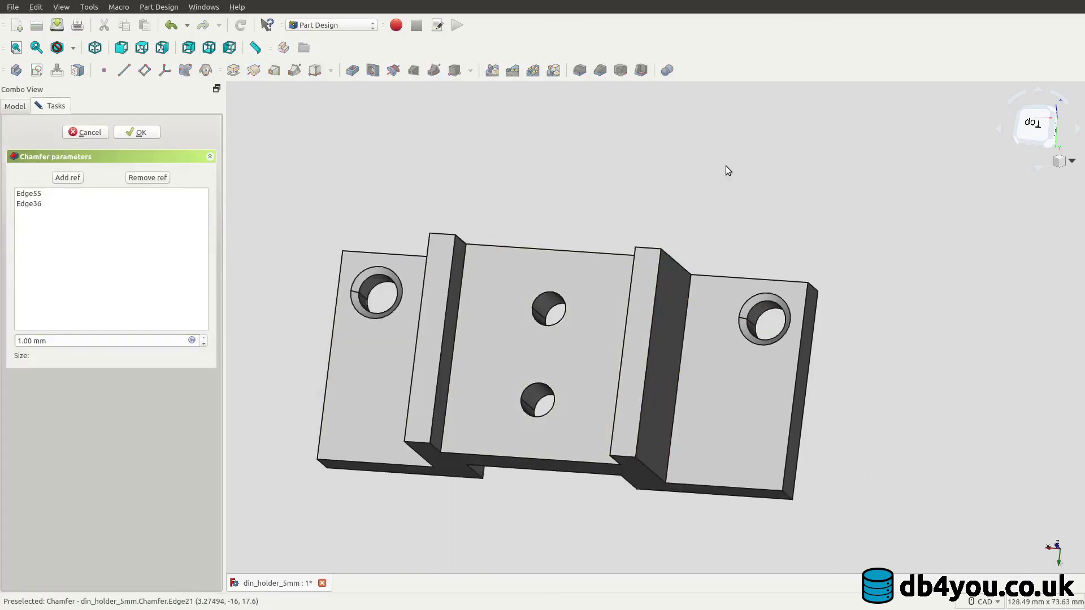
middle_drag(628, 174, 557, 334)
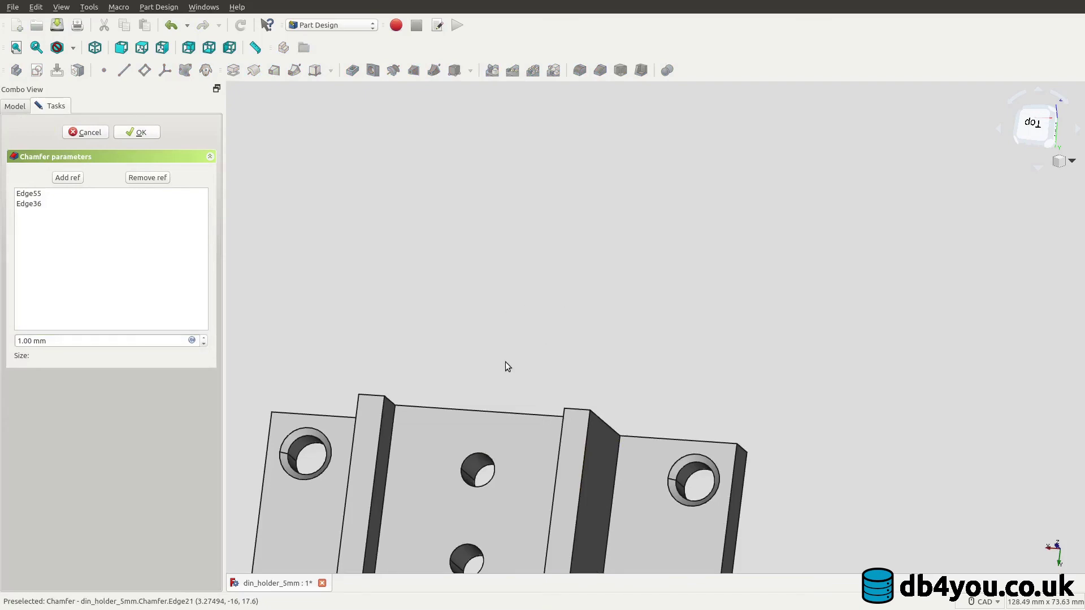
middle_drag(505, 362, 533, 296)
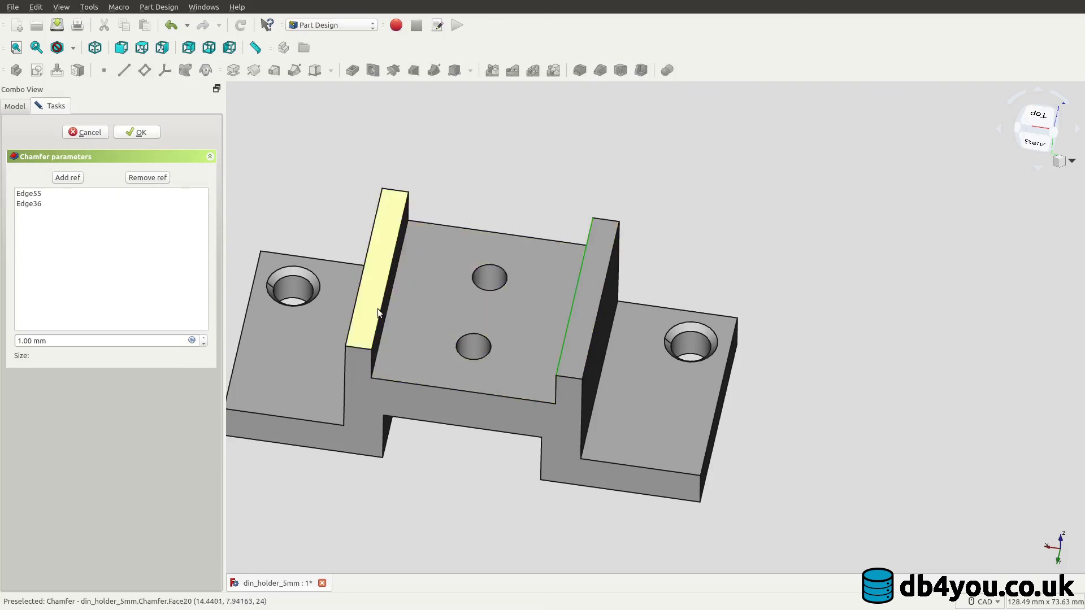
click(132, 131)
Preview a 1.00 mm fillet on the inner rail-wall edges Edge54 and Edge59
click(528, 161)
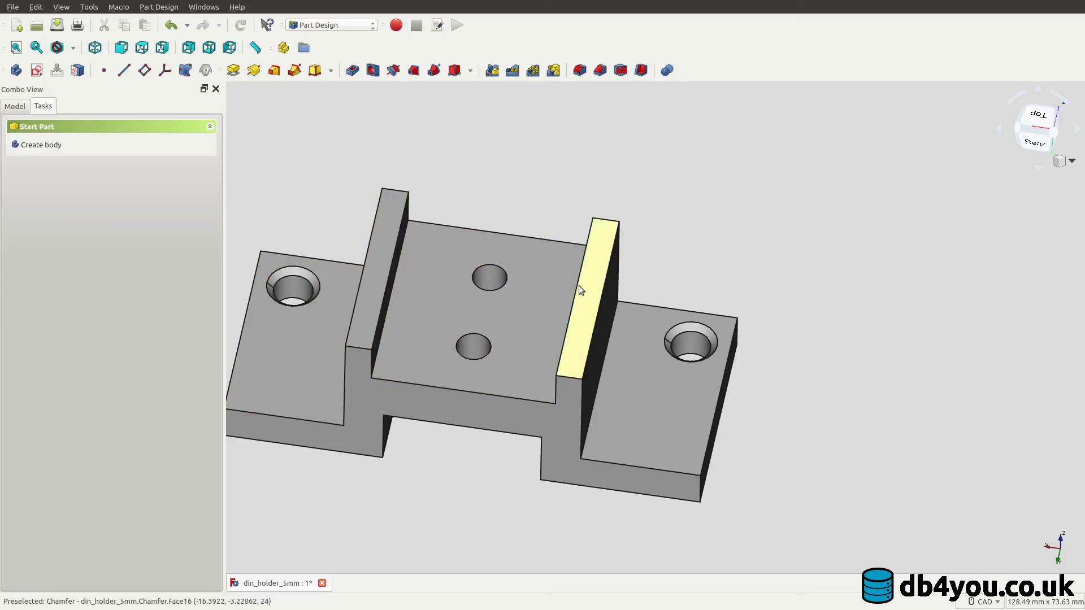
click(573, 291)
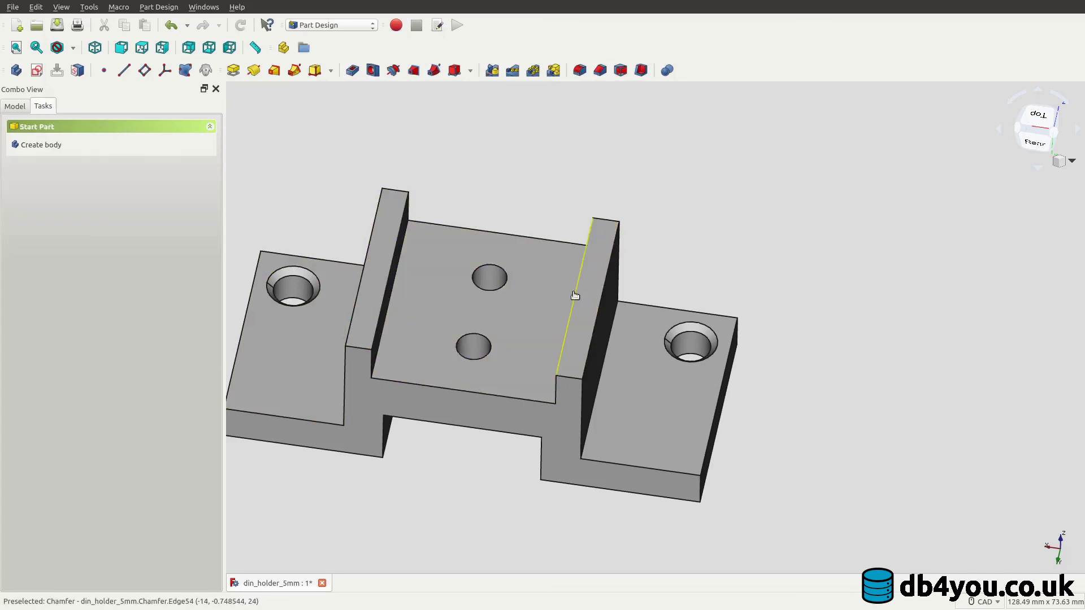
click(384, 287)
click(44, 141)
scroll(732, 200, down, 5)
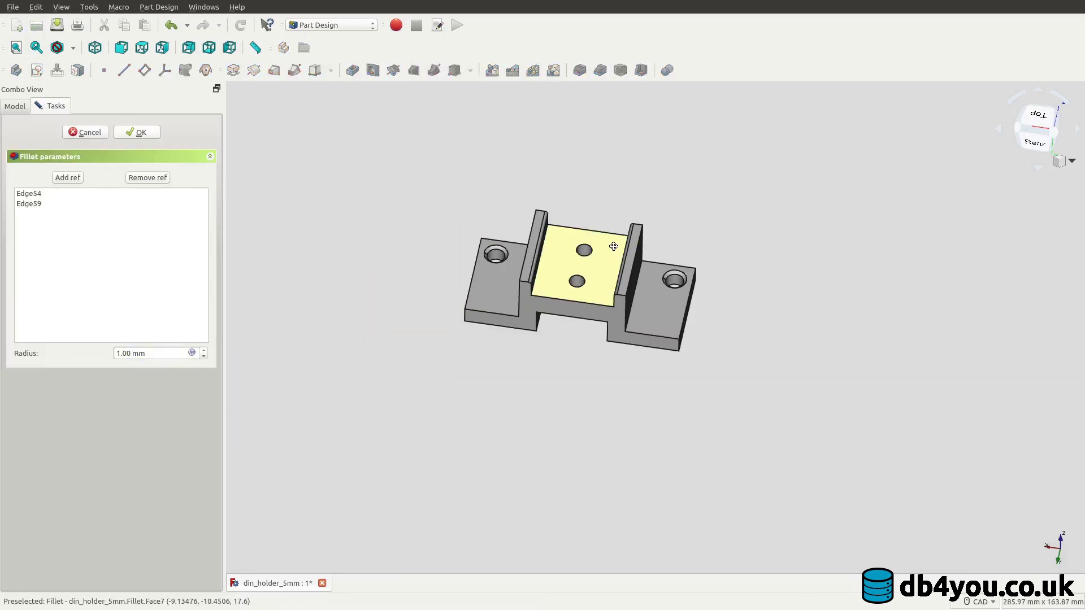
middle_drag(613, 246, 575, 353)
scroll(611, 349, up, 4)
middle_drag(495, 322, 576, 317)
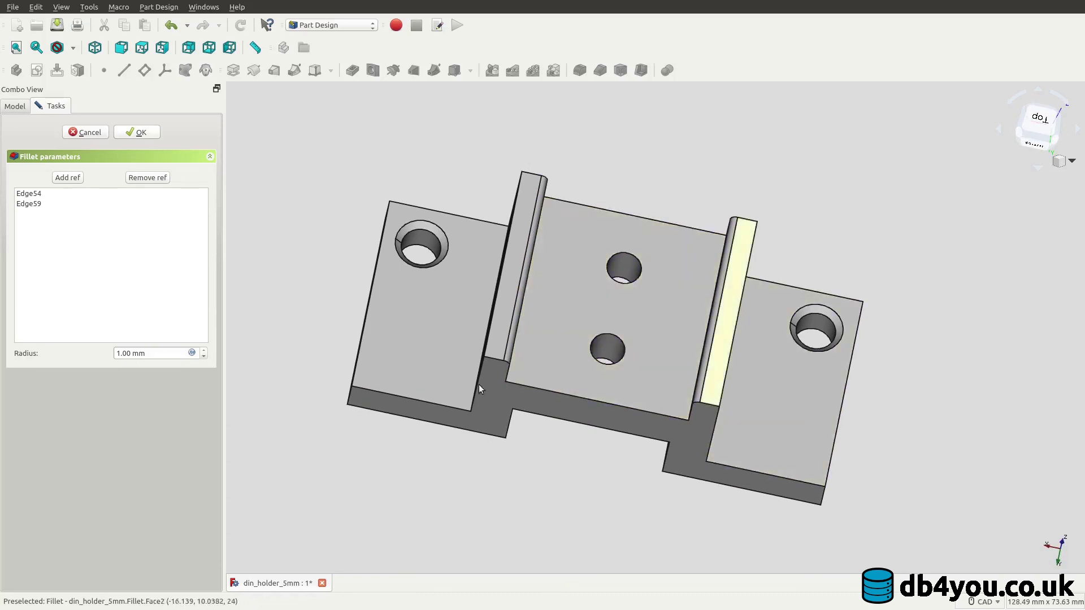